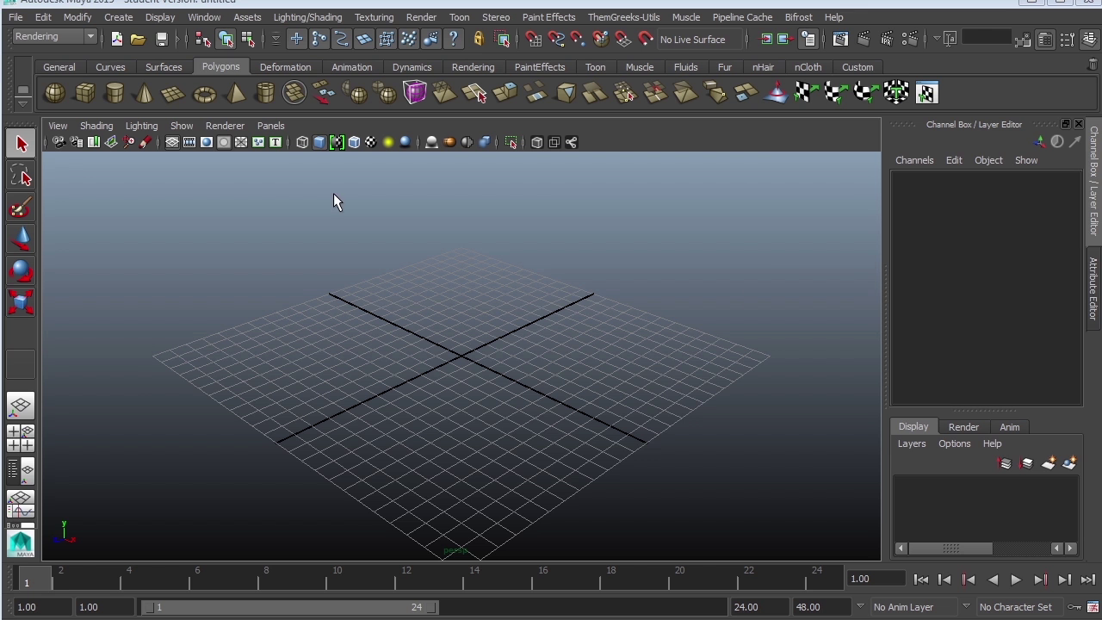
# - Make ex03_barrel the current Maya project
pyautogui.click(17, 17)
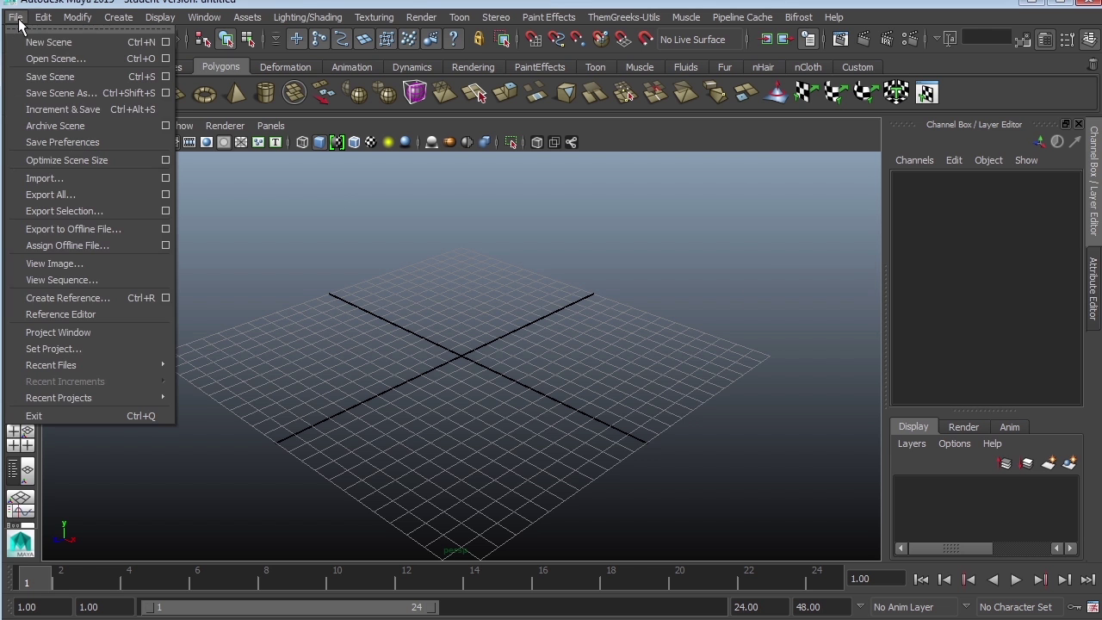
pyautogui.click(105, 347)
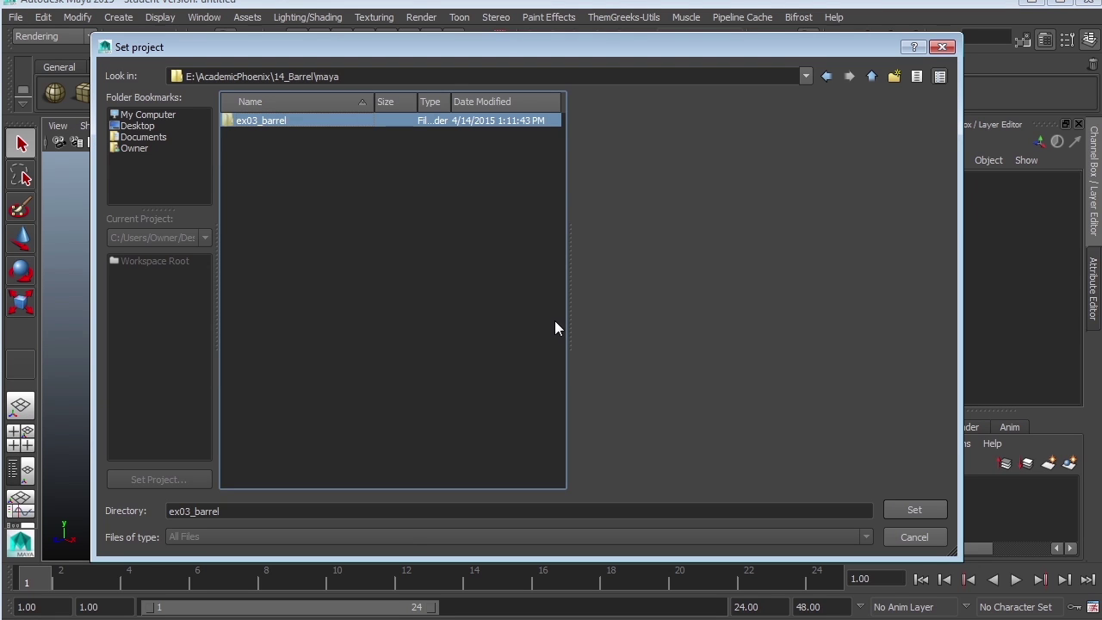
pyautogui.click(913, 511)
# - Open the lowPoly_barrel.mb scene
pyautogui.click(16, 18)
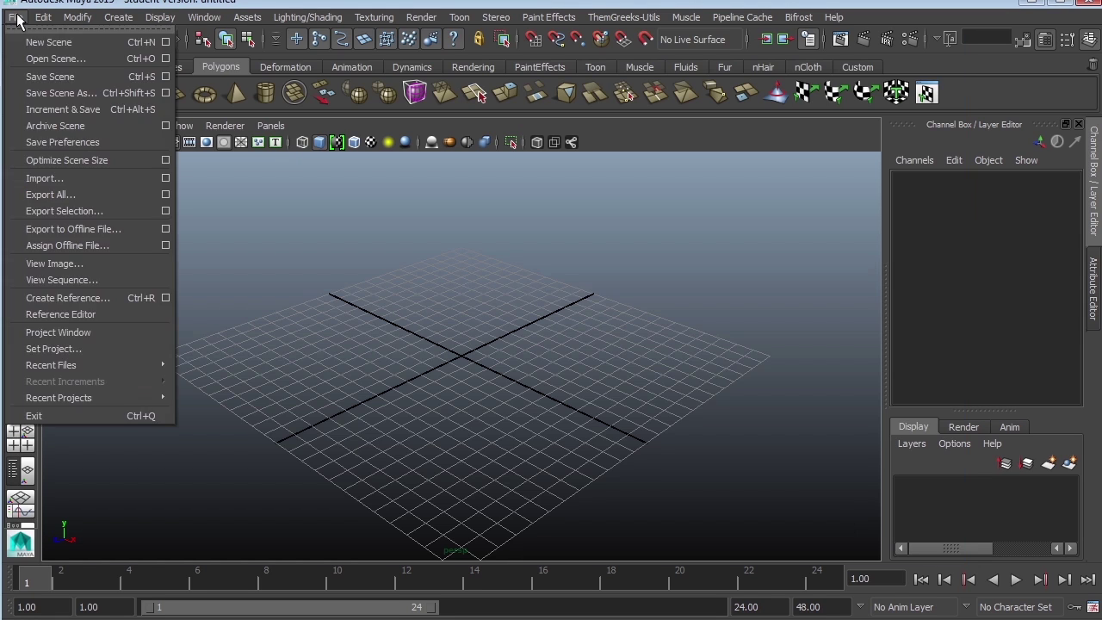
pyautogui.click(52, 58)
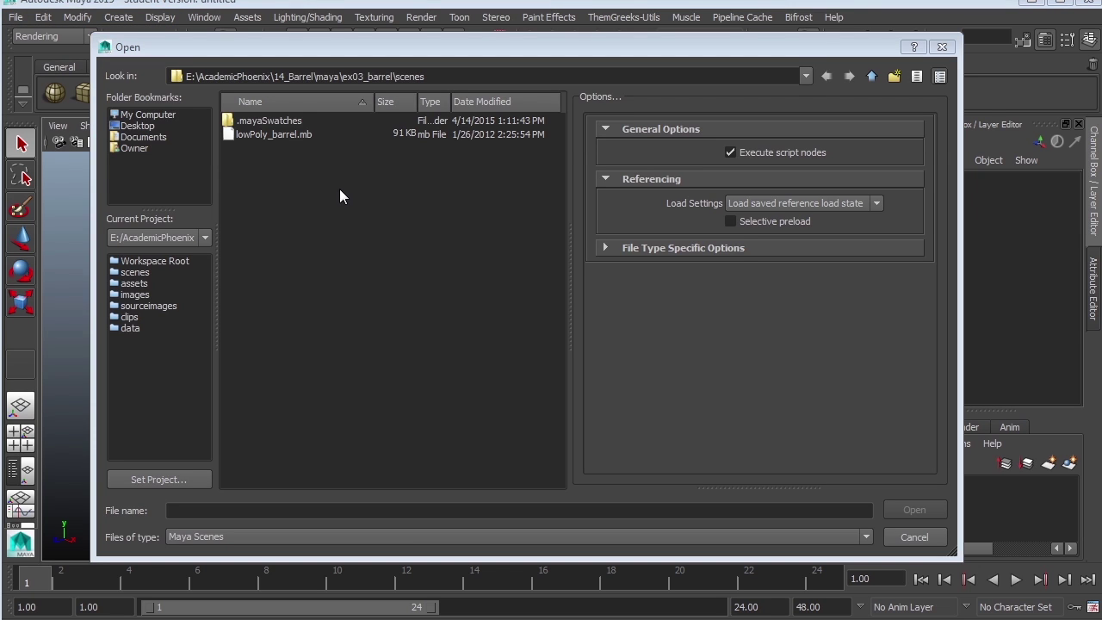
pyautogui.doubleClick(276, 134)
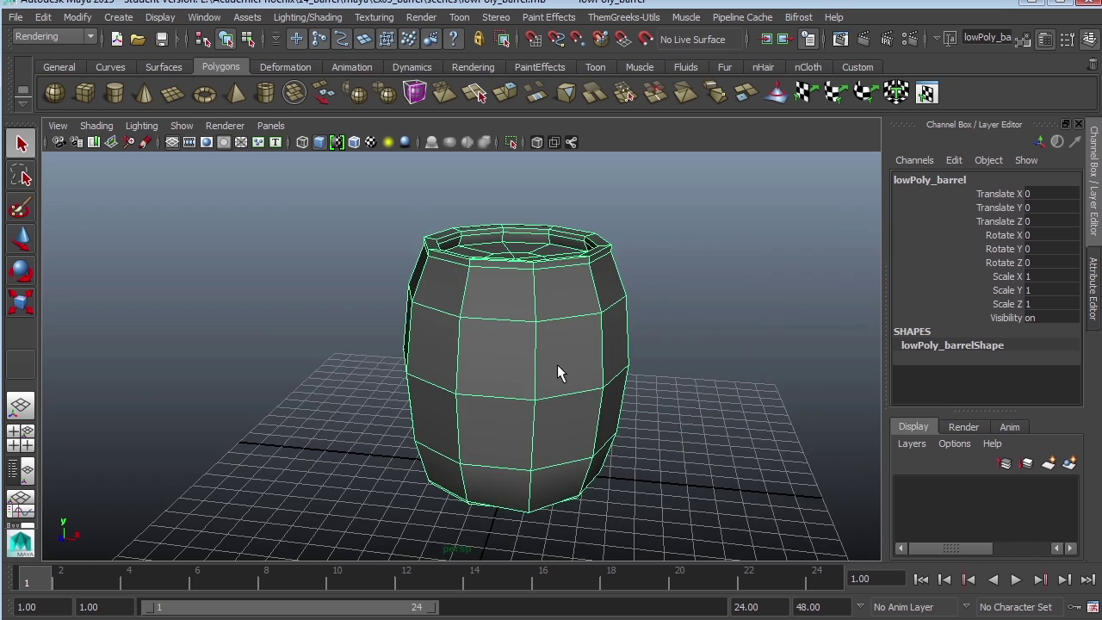
# - Orbit around the barrel, previewing it smoothed with 3 and back to low-poly with 1
pyautogui.keyDown('alt'); pyautogui.moveTo(557, 372); pyautogui.dragTo(771, 385); pyautogui.keyUp('alt')
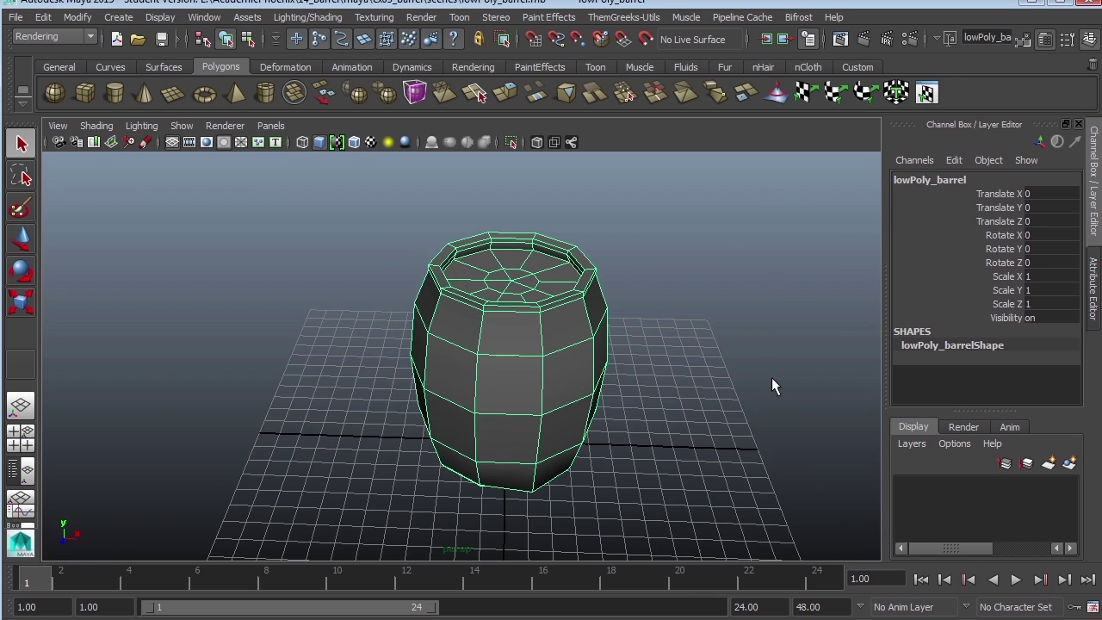
pyautogui.press('3')
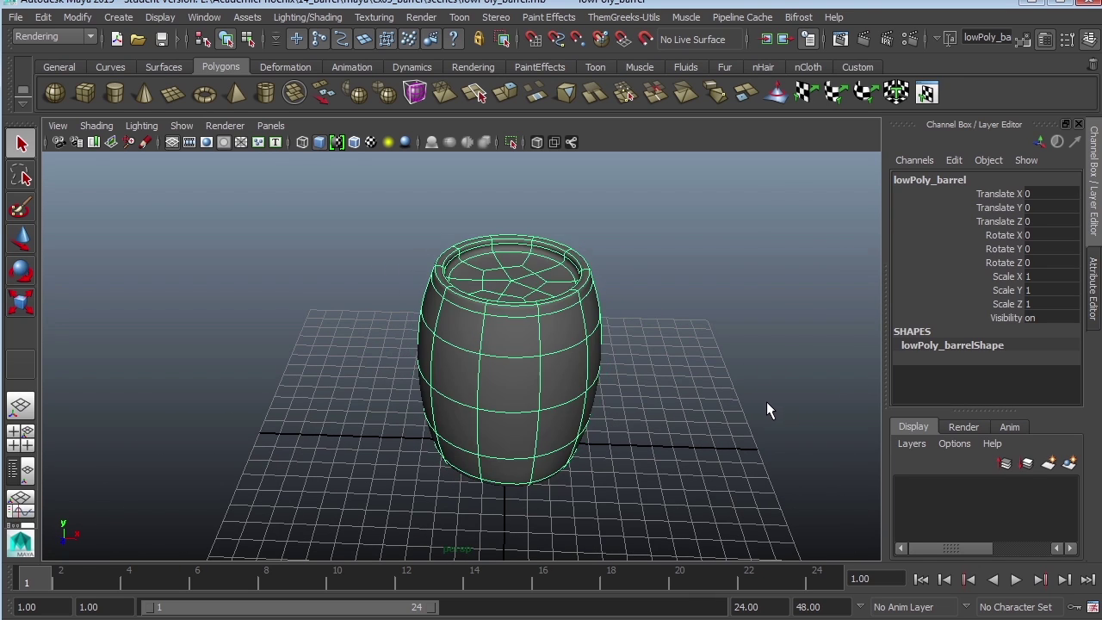
pyautogui.click(769, 420)
pyautogui.keyDown('alt'); pyautogui.moveTo(770, 420); pyautogui.dragTo(552, 377); pyautogui.keyUp('alt')
pyautogui.click(552, 378)
pyautogui.press('1')
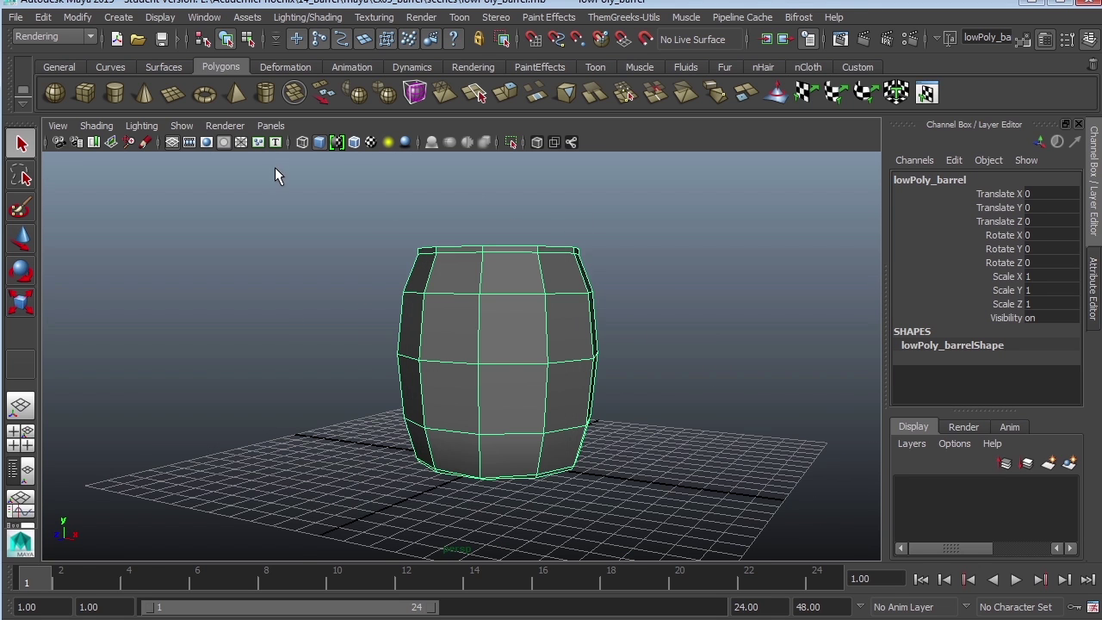
pyautogui.keyDown('alt'); pyautogui.moveTo(275, 176); pyautogui.dragTo(333, 164); pyautogui.keyUp('alt')
# - Open the UV Texture Editor and move it to the top of the screen
pyautogui.click(206, 17)
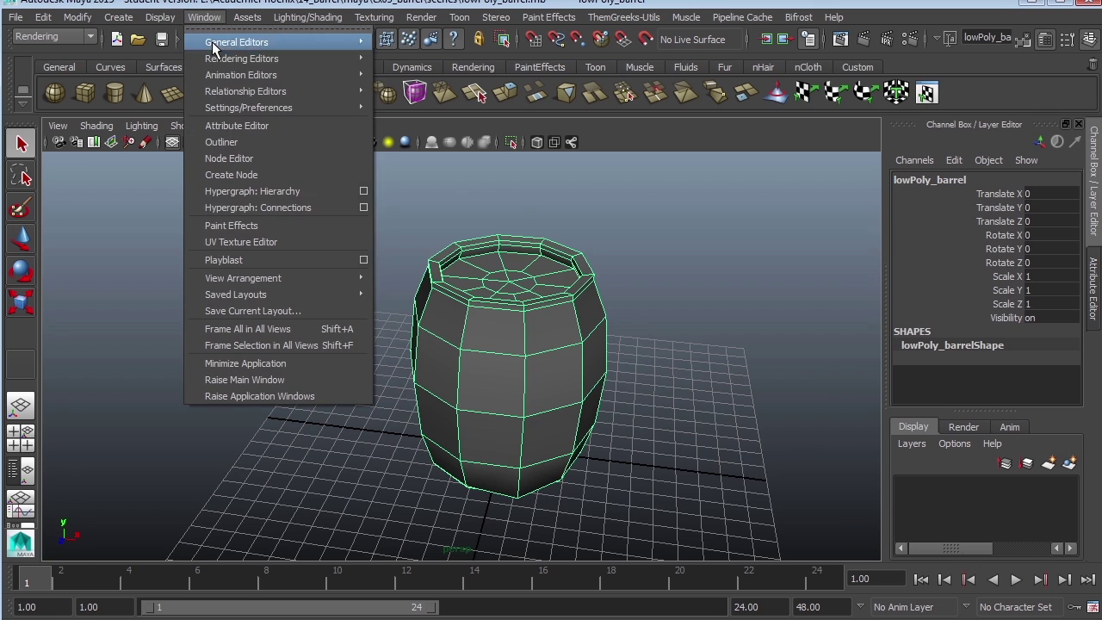
pyautogui.click(283, 240)
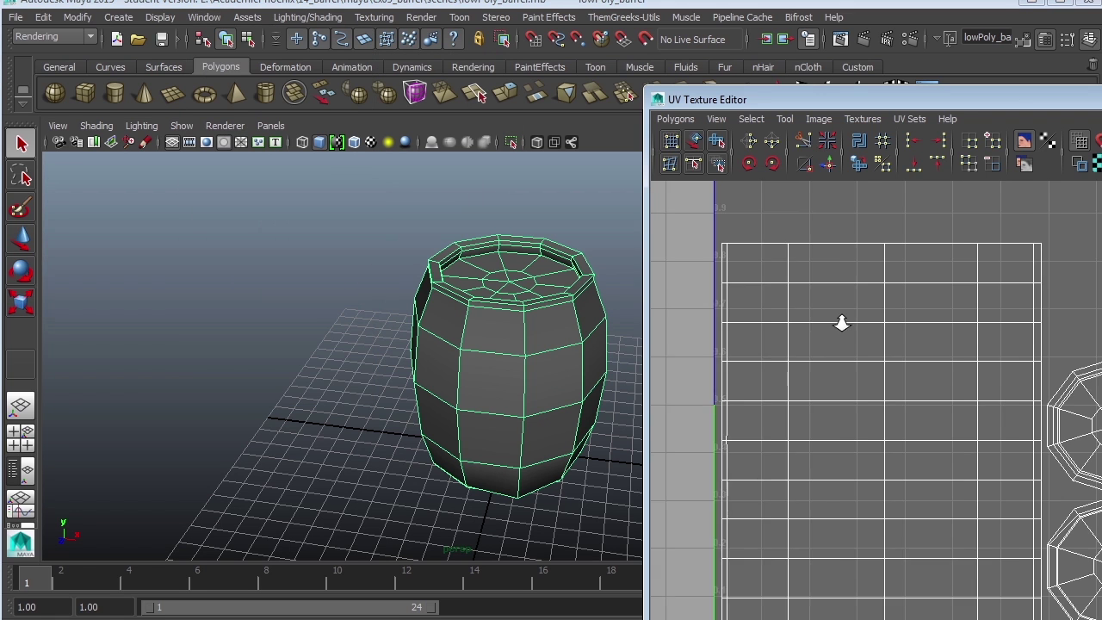
pyautogui.moveTo(1007, 96); pyautogui.dragTo(815, 68)
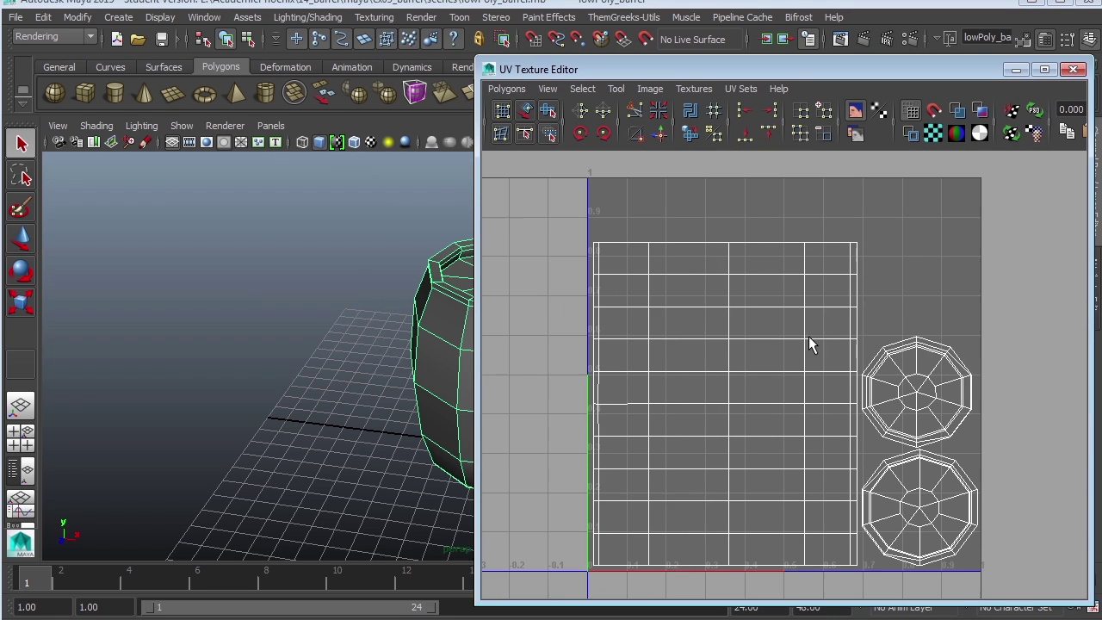
pyautogui.keyDown('alt'); pyautogui.moveTo(809, 345); pyautogui.dragTo(689, 293); pyautogui.keyUp('alt')
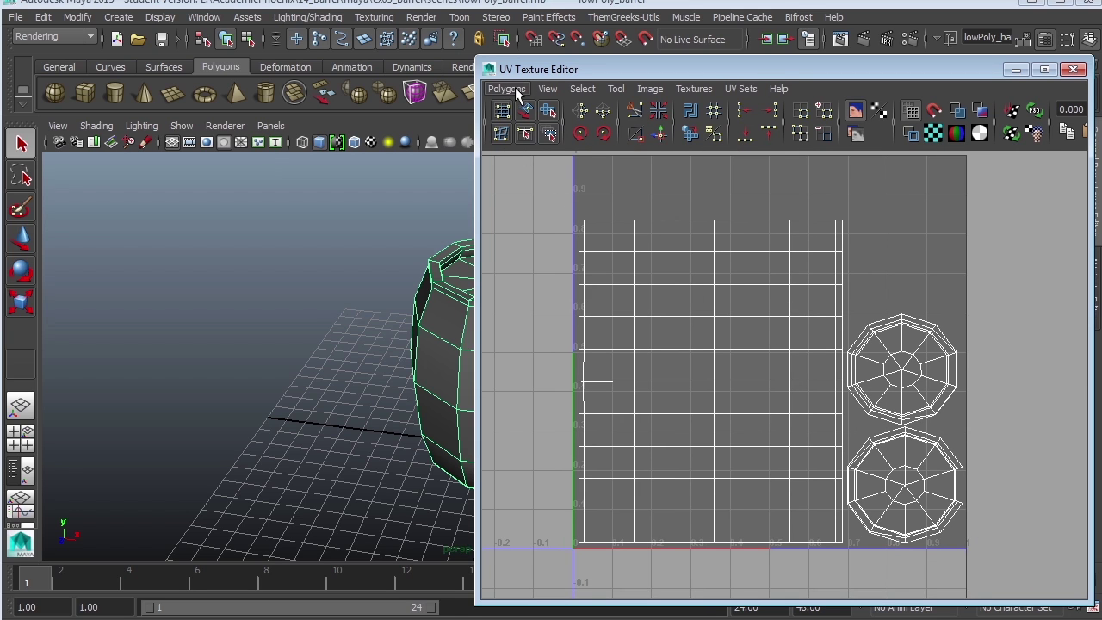
pyautogui.moveTo(545, 69); pyautogui.dragTo(530, 10)
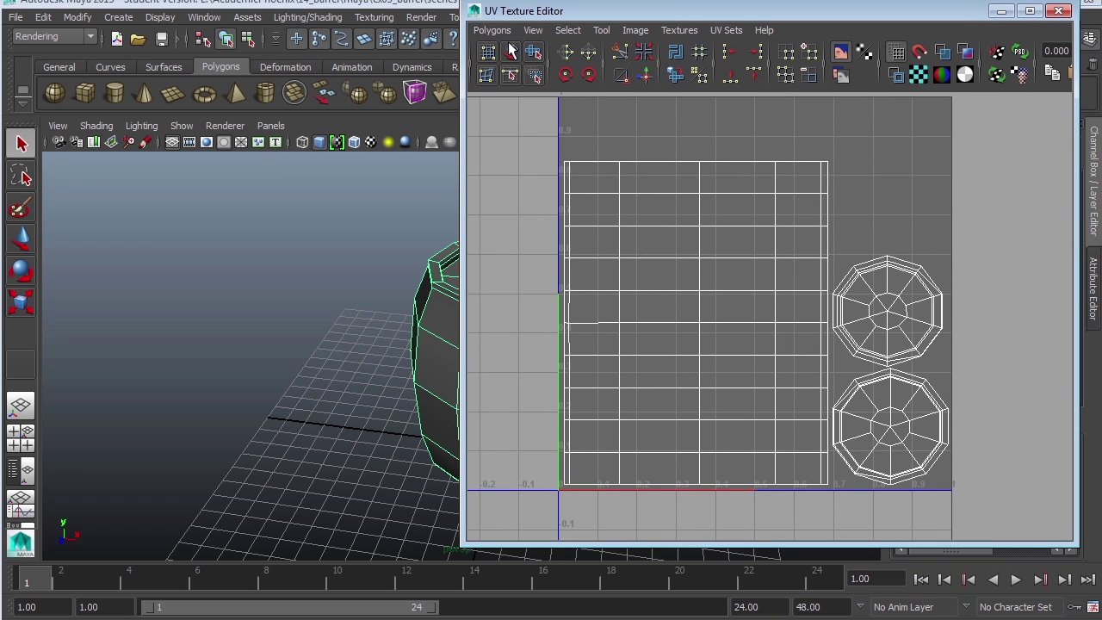
# - Export a 1024×1024 UV snapshot named barrel_UVsnap
pyautogui.click(494, 31)
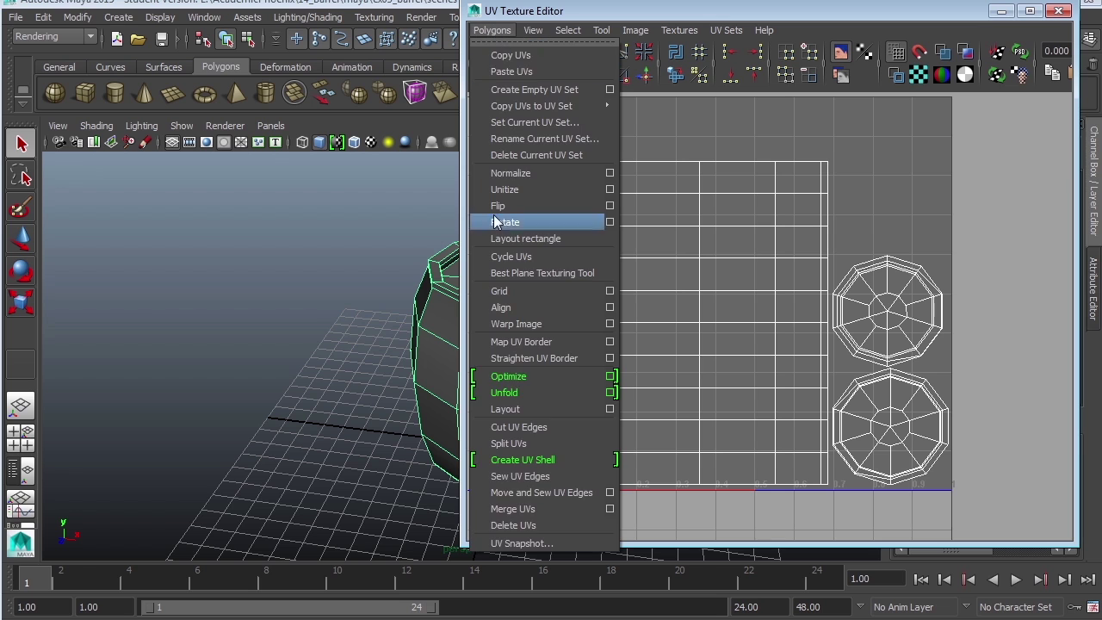
pyautogui.click(521, 544)
pyautogui.click(675, 200)
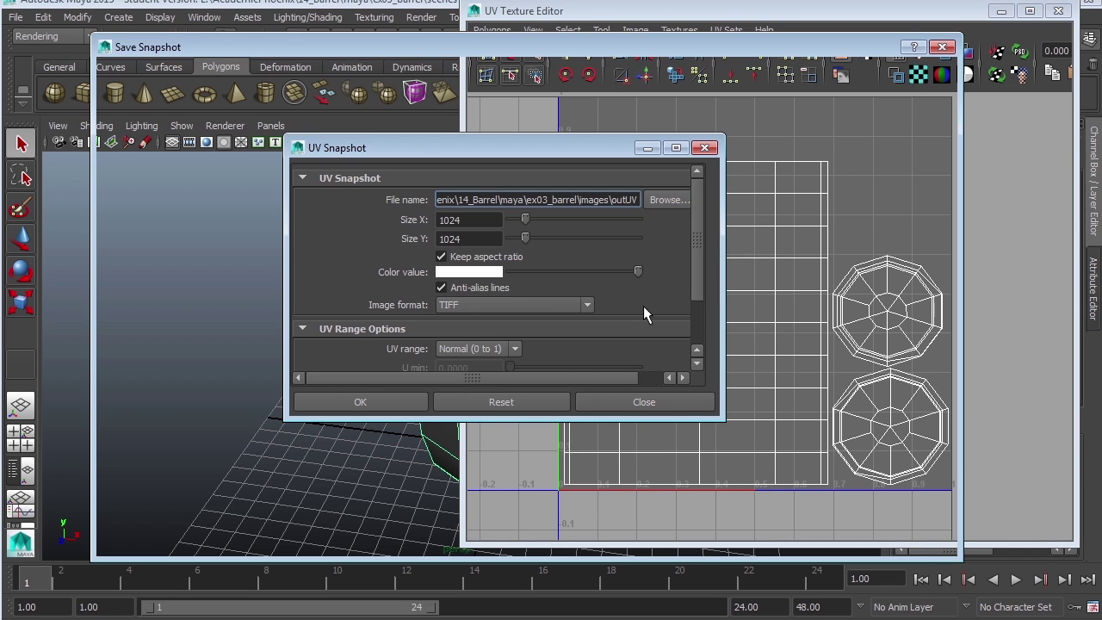
pyautogui.click(345, 124)
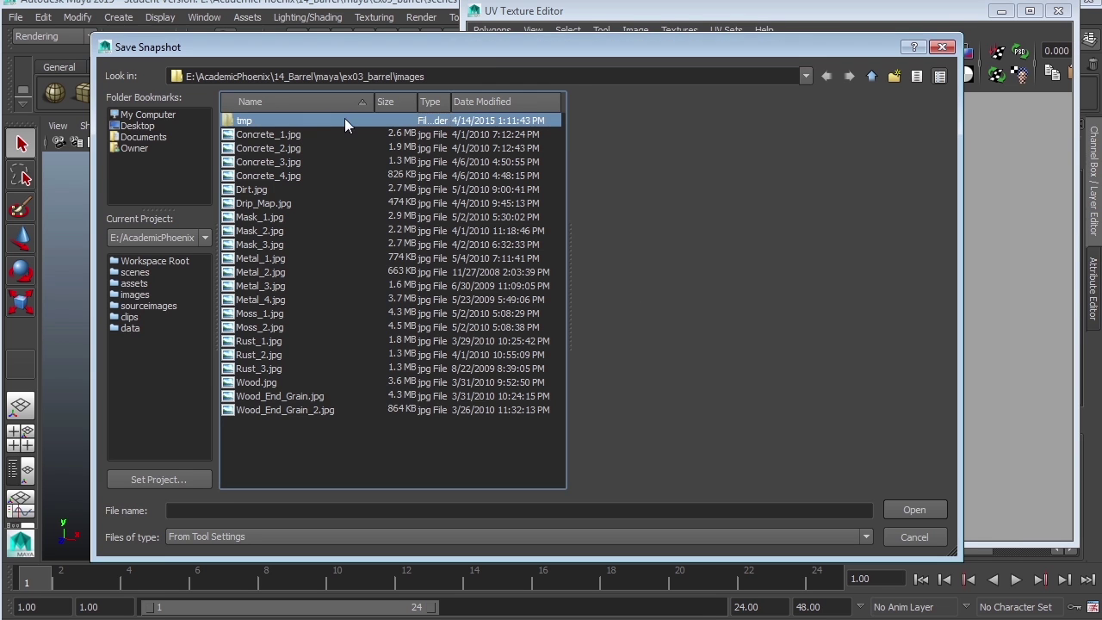
pyautogui.click(212, 513)
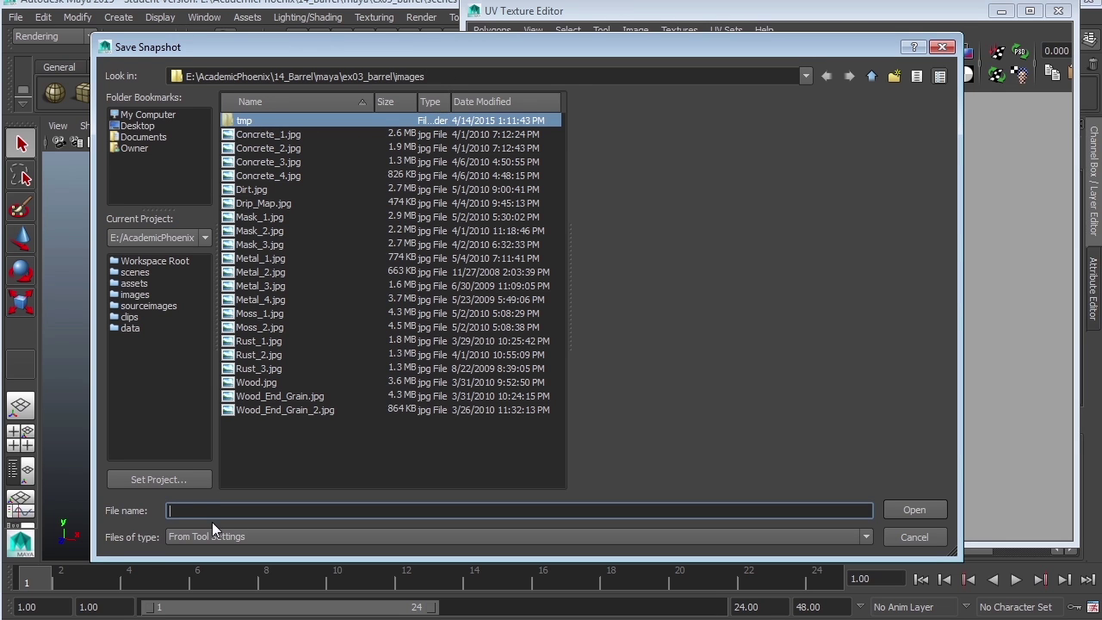
pyautogui.write('barrel_UVsnap')
pyautogui.press('Return')
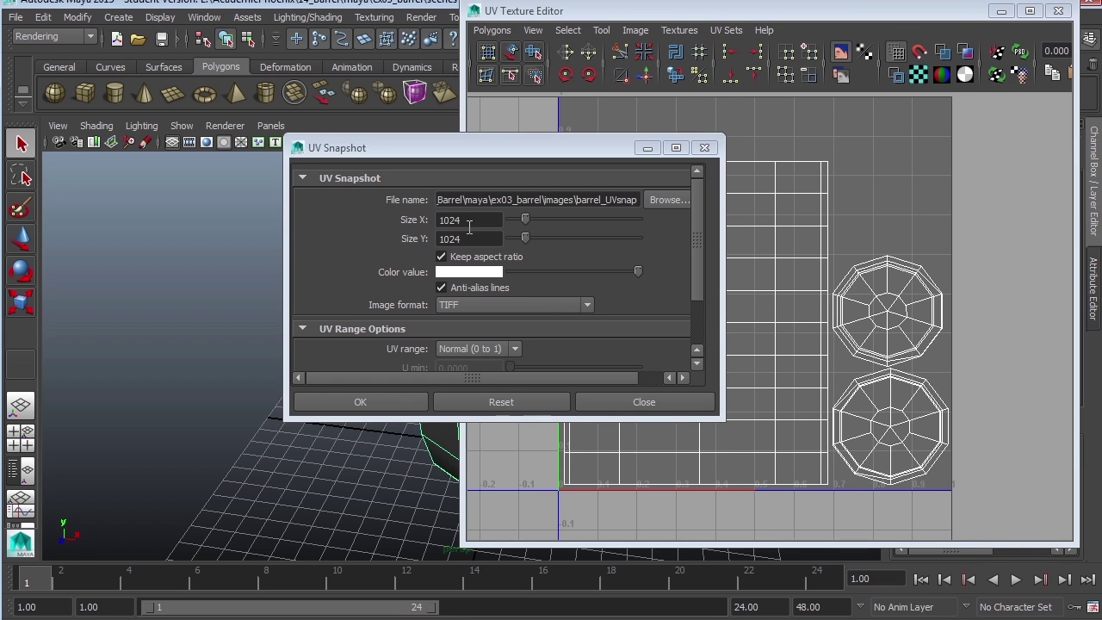
pyautogui.click(468, 226)
pyautogui.doubleClick(441, 241)
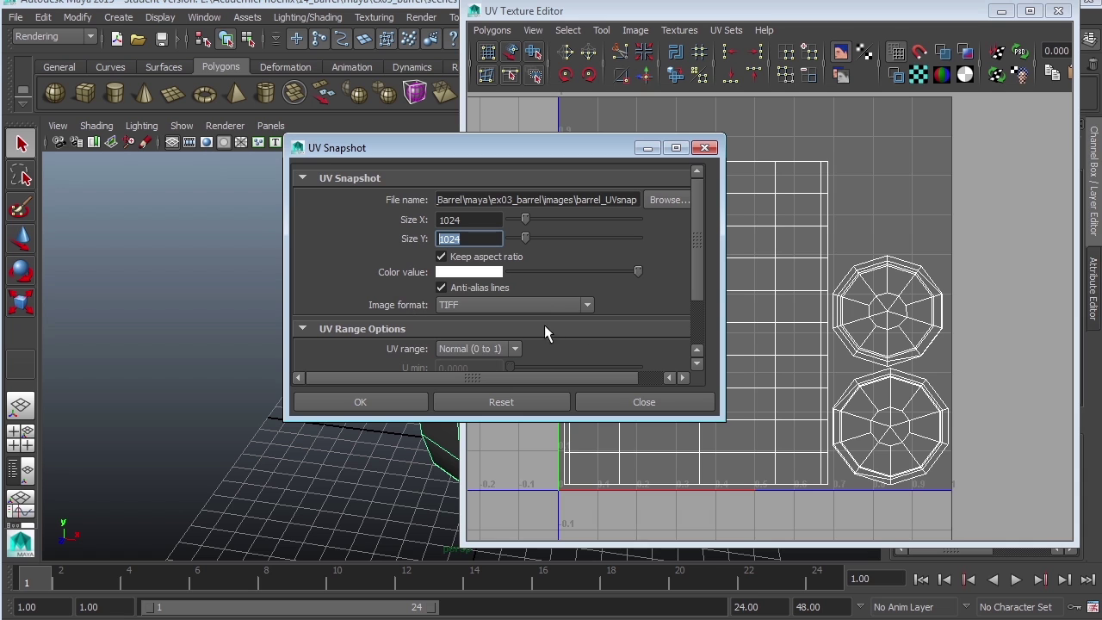
pyautogui.click(388, 402)
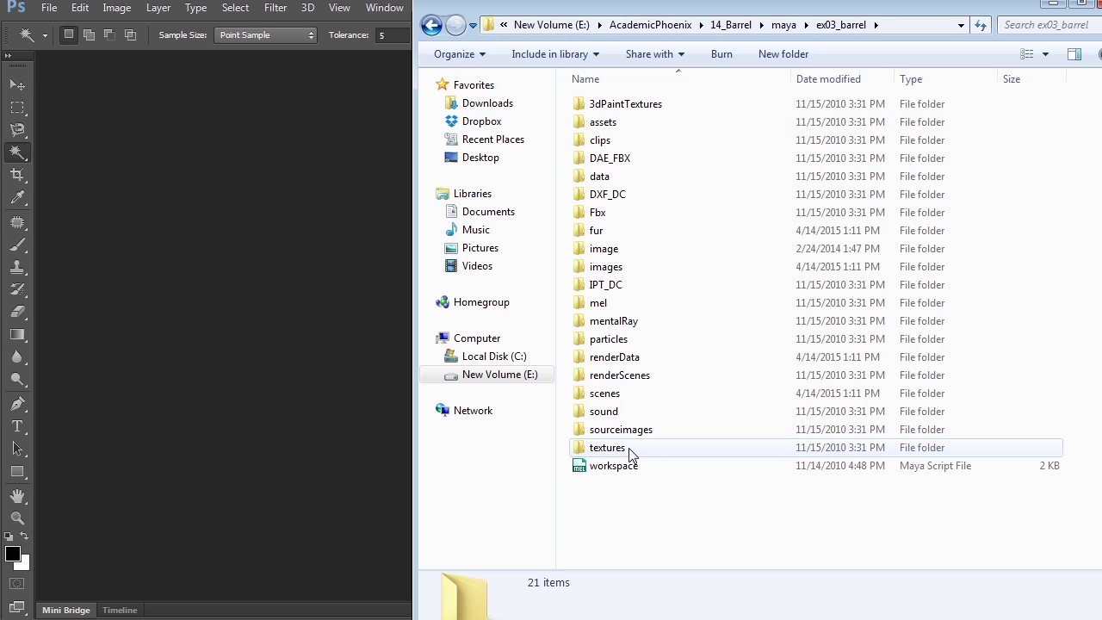
# - Open the images folder and drag barrel_UVsnap onto Photoshop to open it
pyautogui.doubleClick(608, 267)
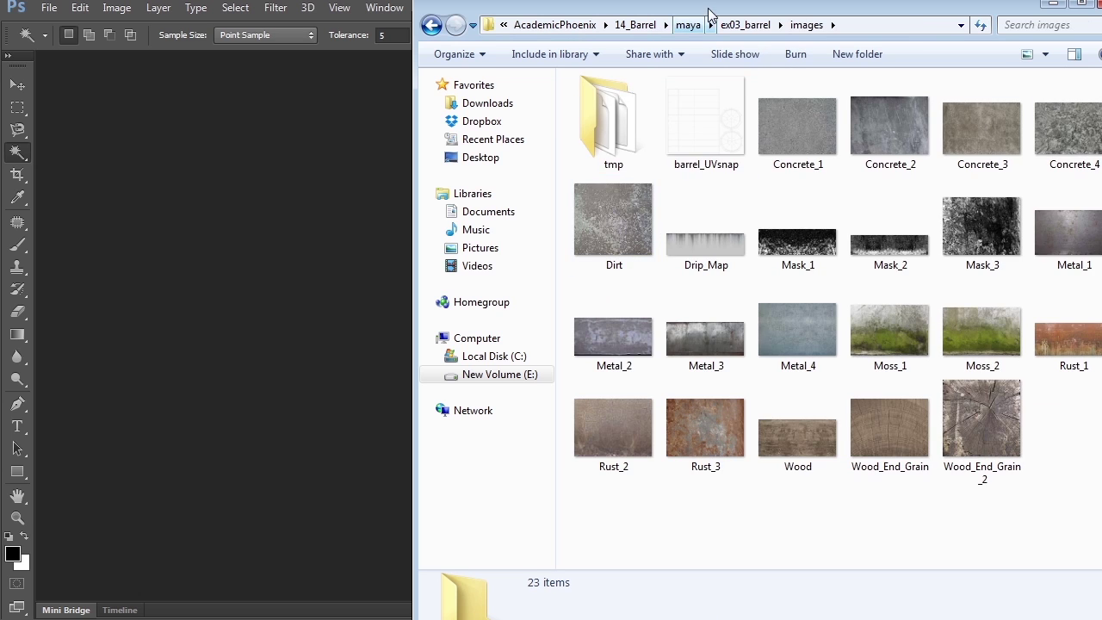
pyautogui.moveTo(699, 10); pyautogui.dragTo(435, 34)
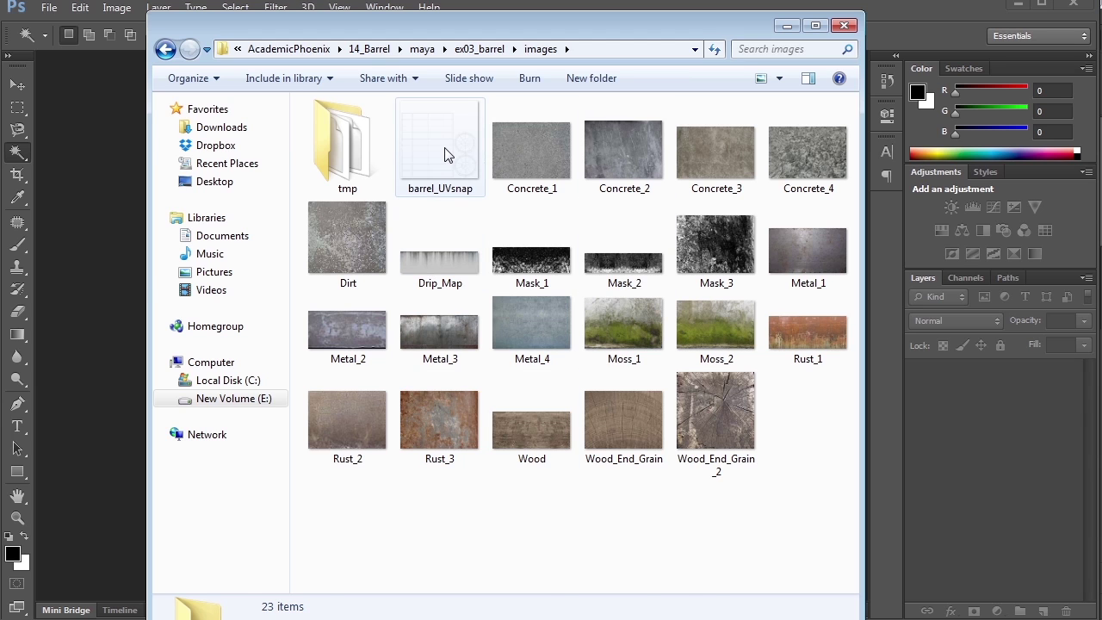
pyautogui.moveTo(445, 155); pyautogui.dragTo(99, 262)
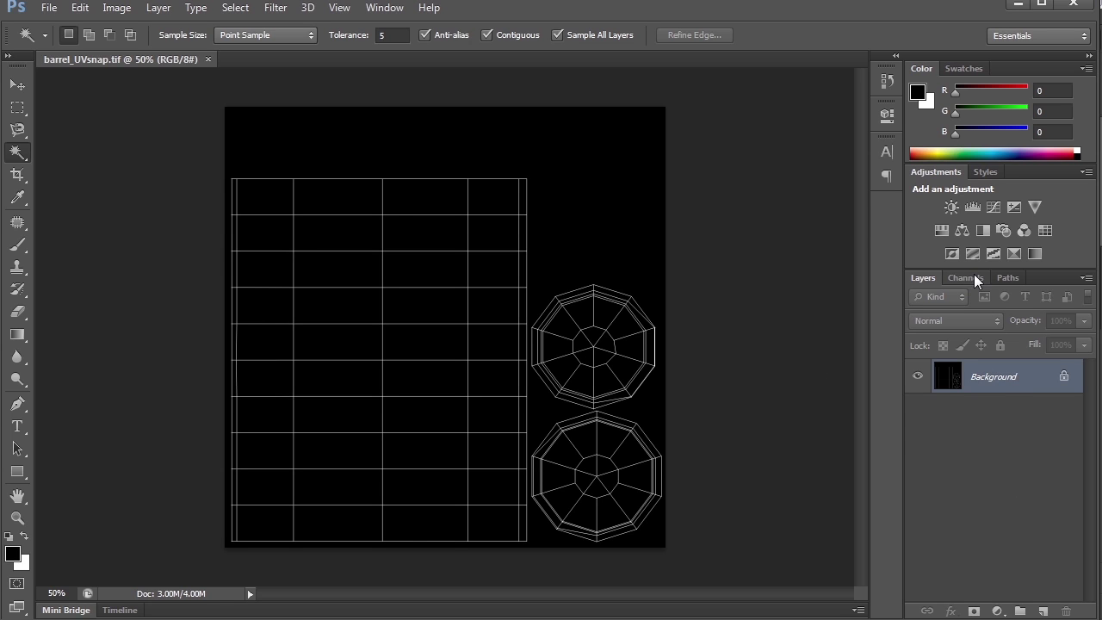
# - Delete the Alpha 1 channel from the snapshot
pyautogui.click(968, 277)
pyautogui.moveTo(984, 439); pyautogui.dragTo(1066, 610)
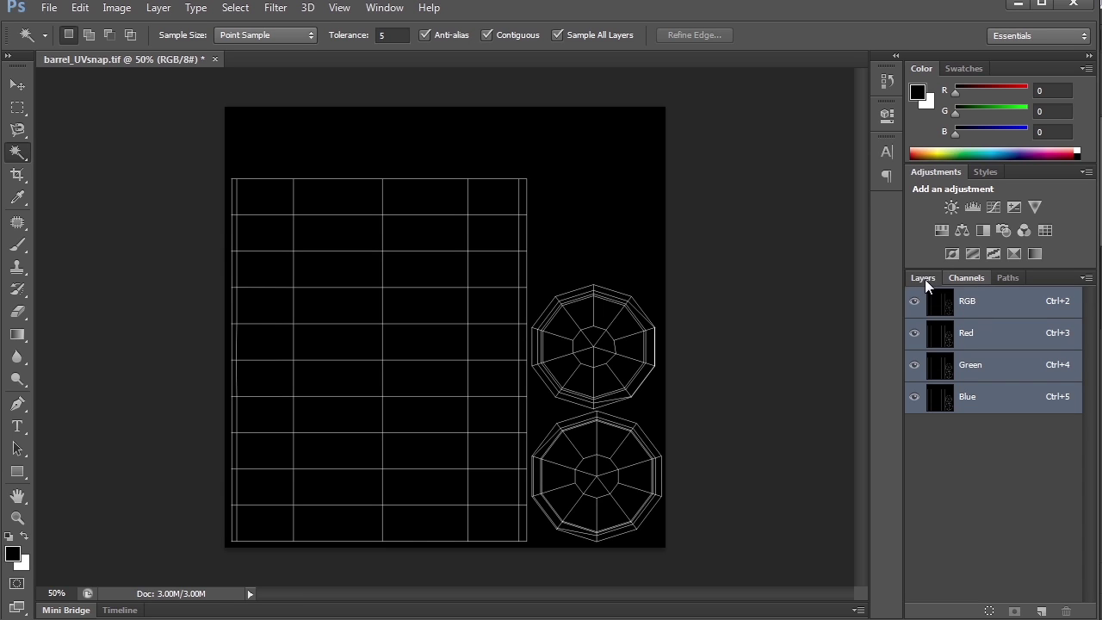
pyautogui.click(921, 278)
# - Rename the Background layer to UVsnap, set it to Screen, and add a new layer above
pyautogui.doubleClick(985, 381)
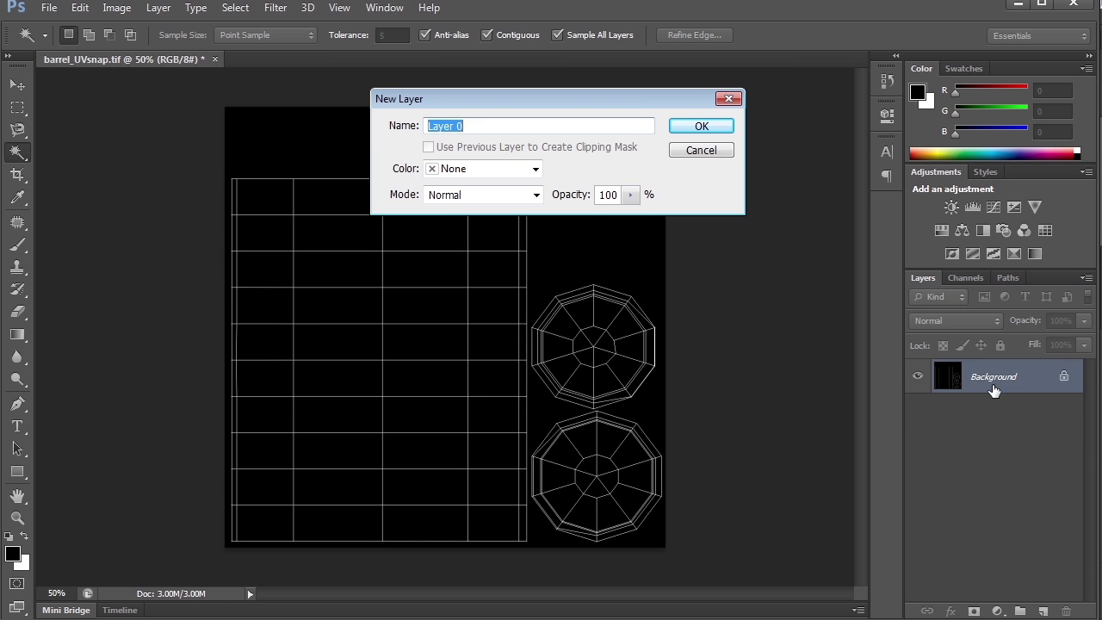
pyautogui.write('UVsnap')
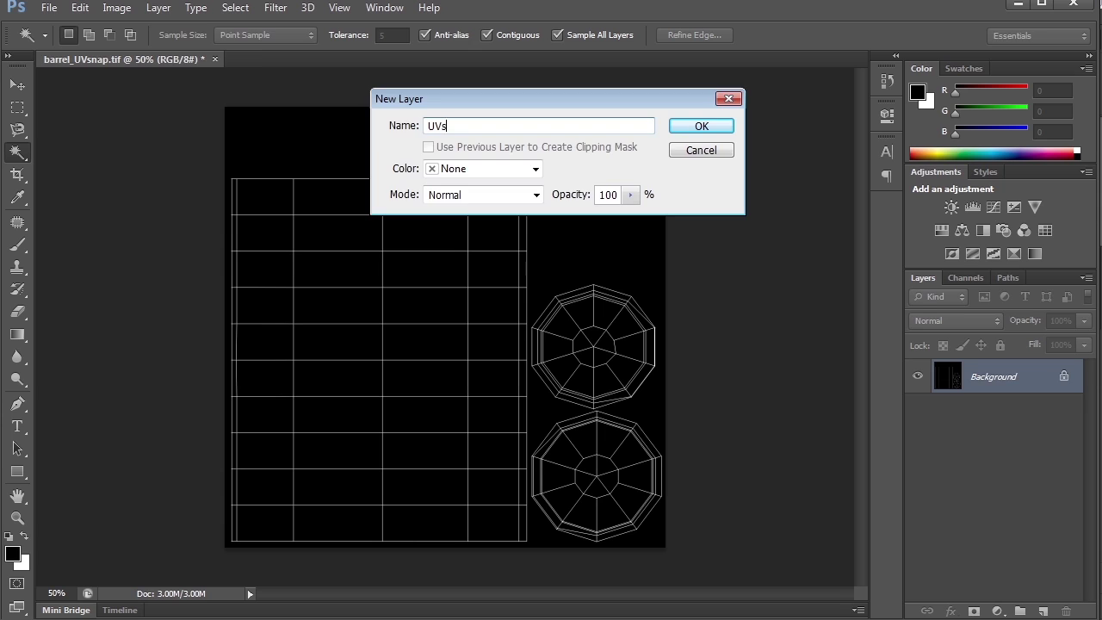
pyautogui.press('Return')
pyautogui.click(975, 321)
pyautogui.click(960, 75)
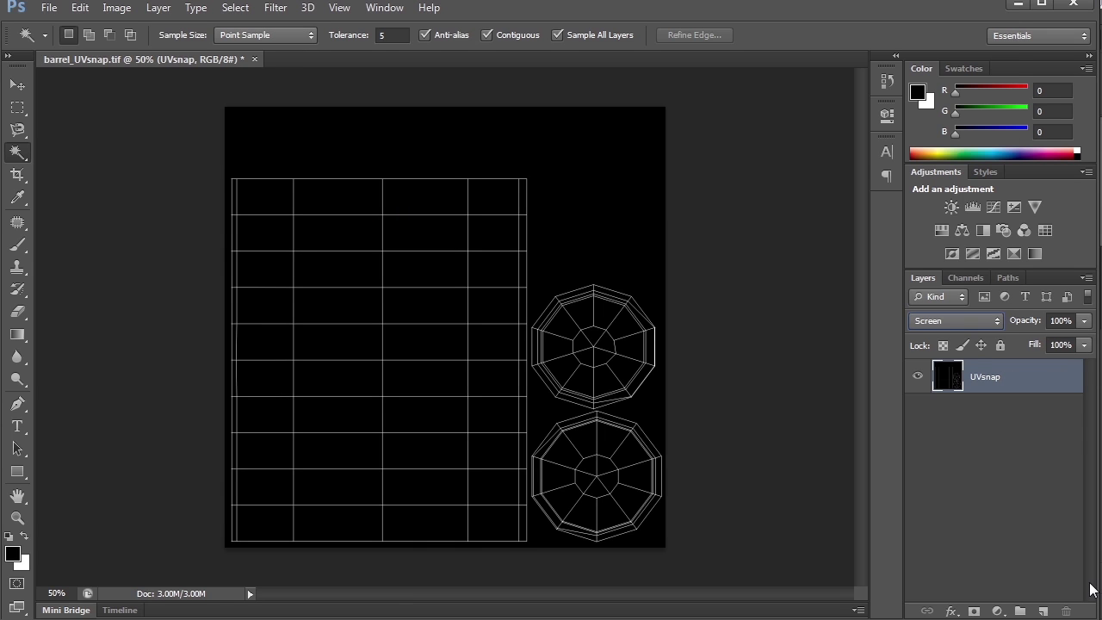
pyautogui.click(1043, 611)
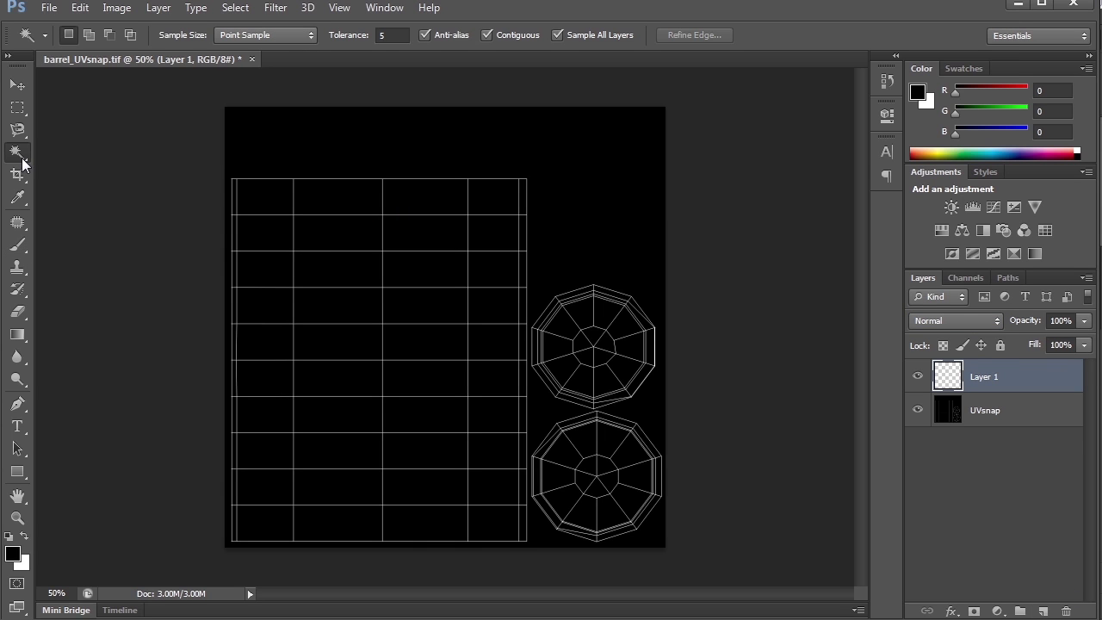
# - Select the black empty area and contract the selection by 10 pixels
pyautogui.click(613, 168)
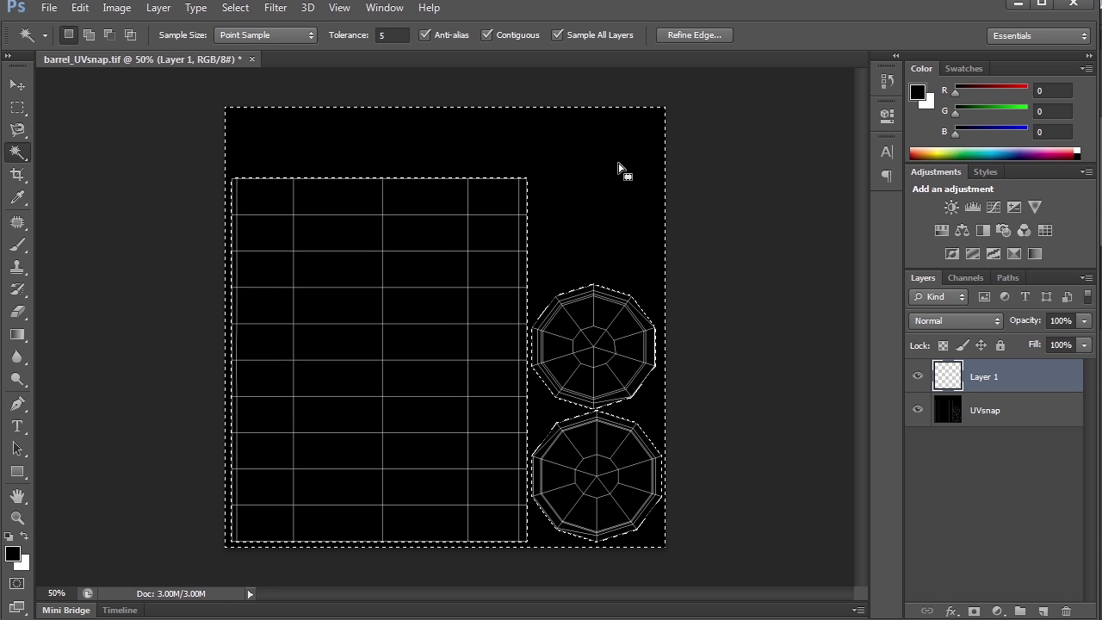
pyautogui.click(235, 7)
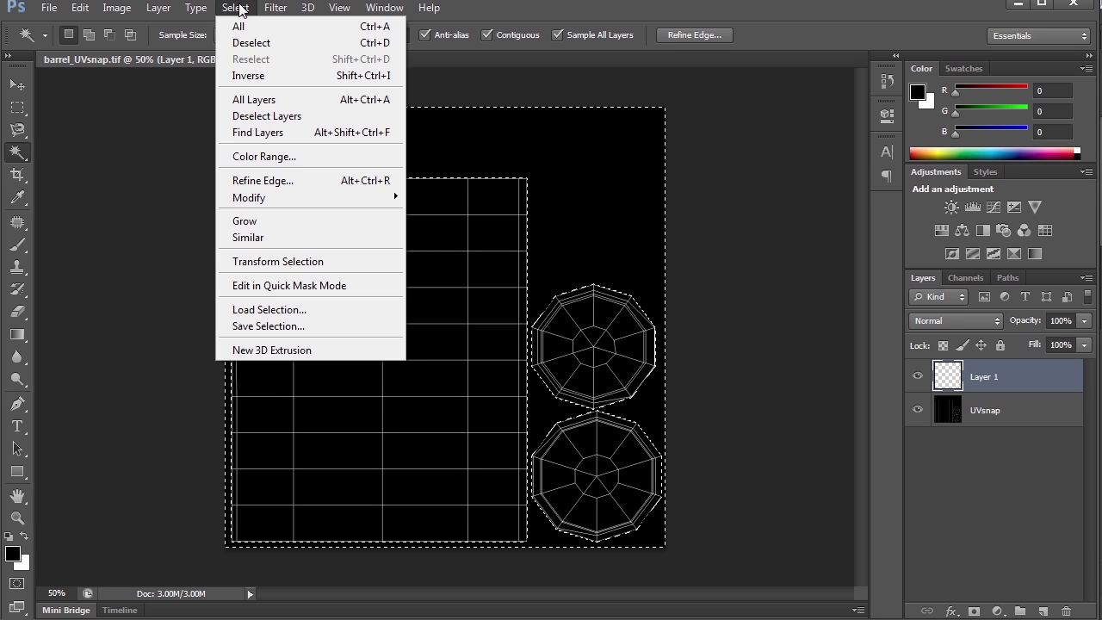
pyautogui.moveTo(327, 198)
pyautogui.click(130, 247)
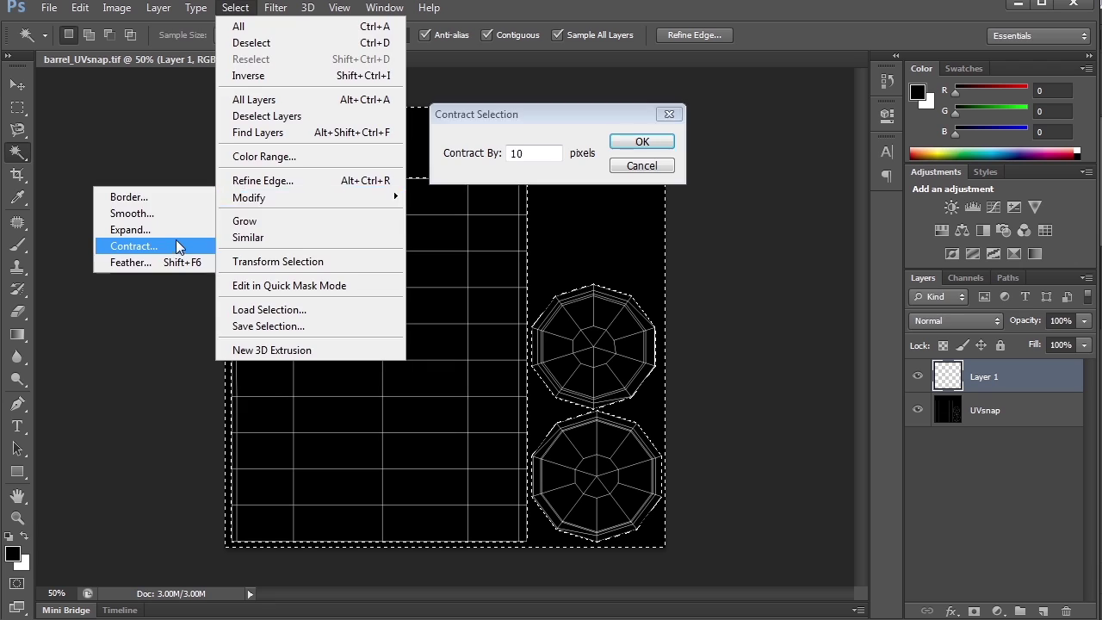
pyautogui.click(642, 142)
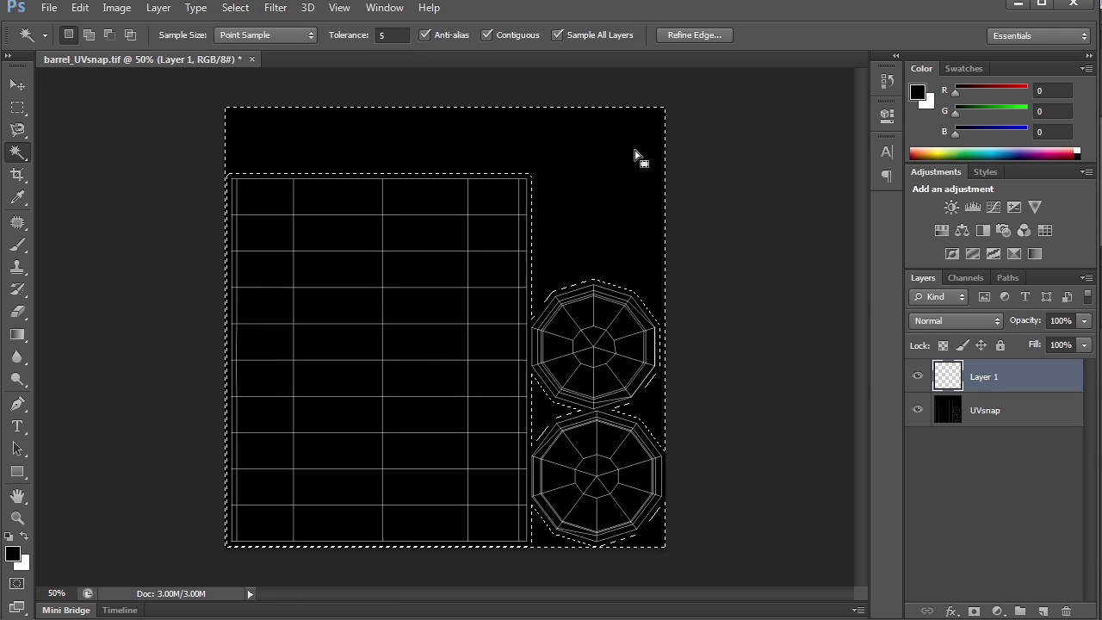
# - Fill the area around the UV shells with 50% grey using the Paint Bucket, then deselect
pyautogui.click(12, 553)
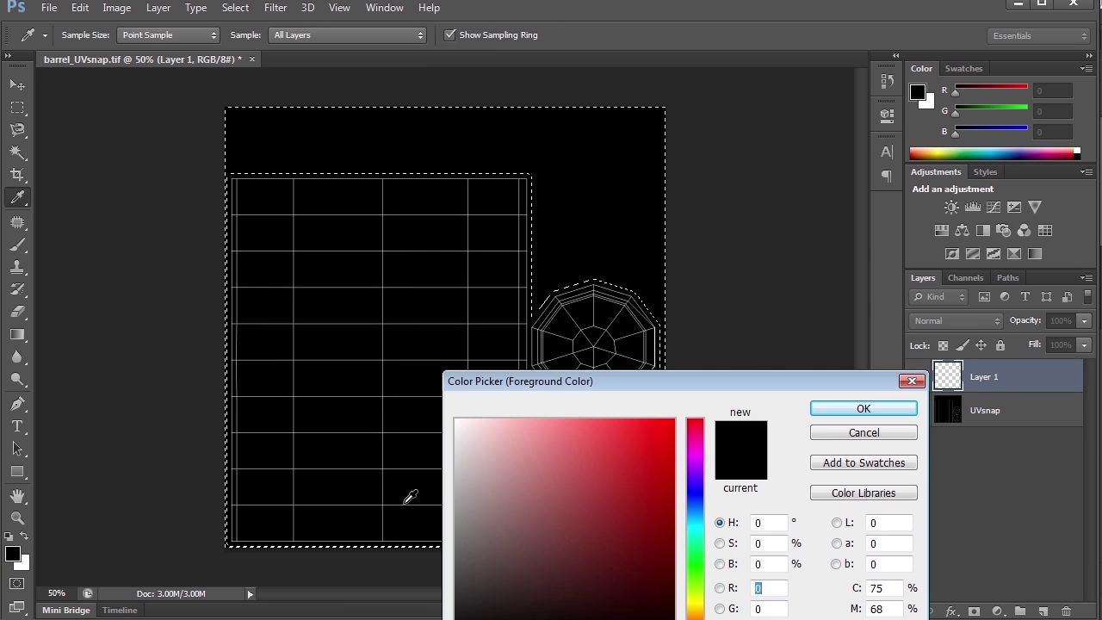
pyautogui.moveTo(484, 526); pyautogui.dragTo(455, 531)
pyautogui.click(728, 564)
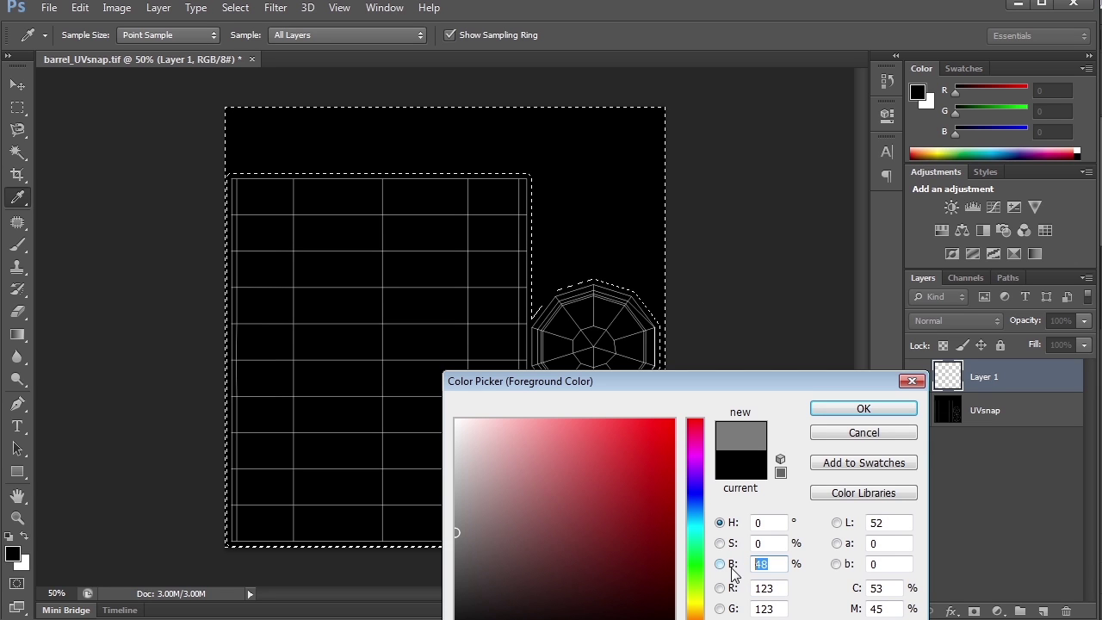
pyautogui.write('50')
pyautogui.press('Return')
pyautogui.rightClick(26, 336)
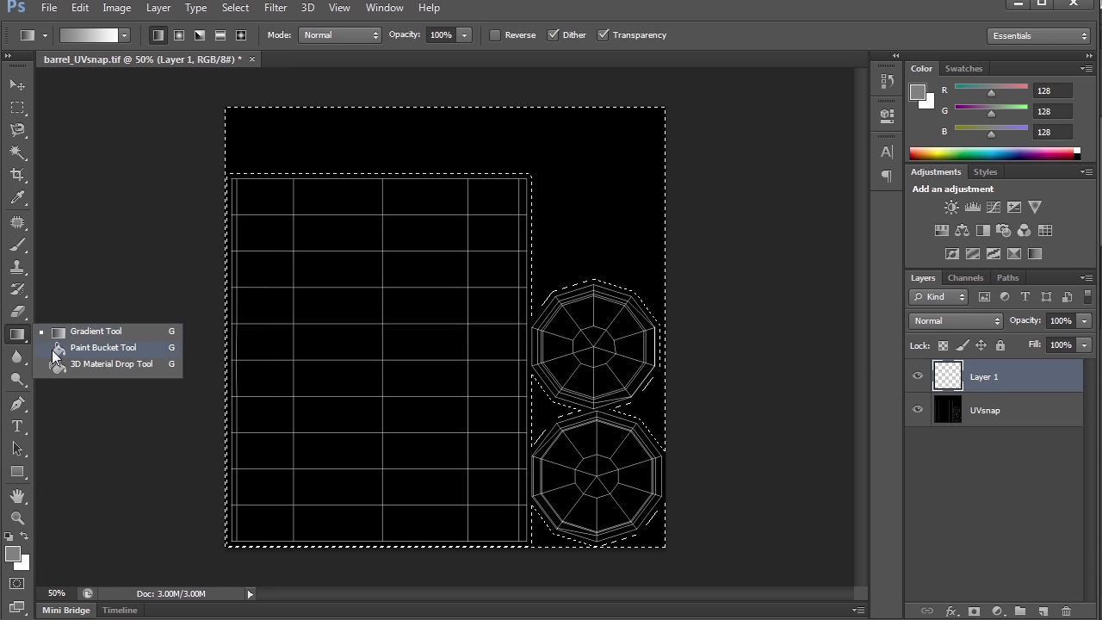
pyautogui.click(54, 349)
pyautogui.click(598, 224)
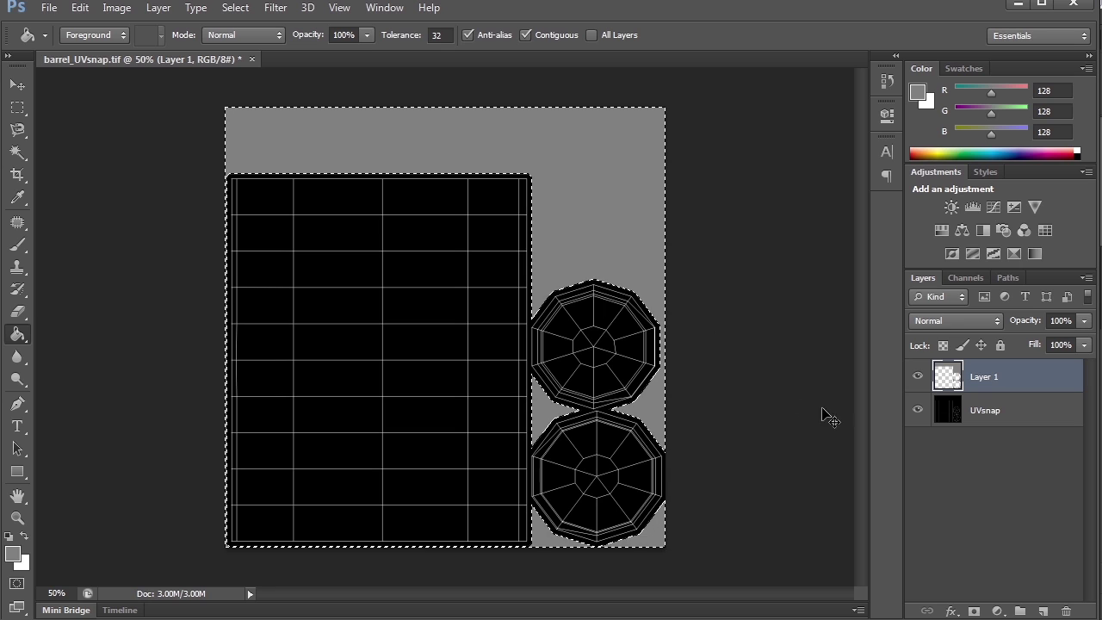
pyautogui.hotkey('ctrl', 'd')
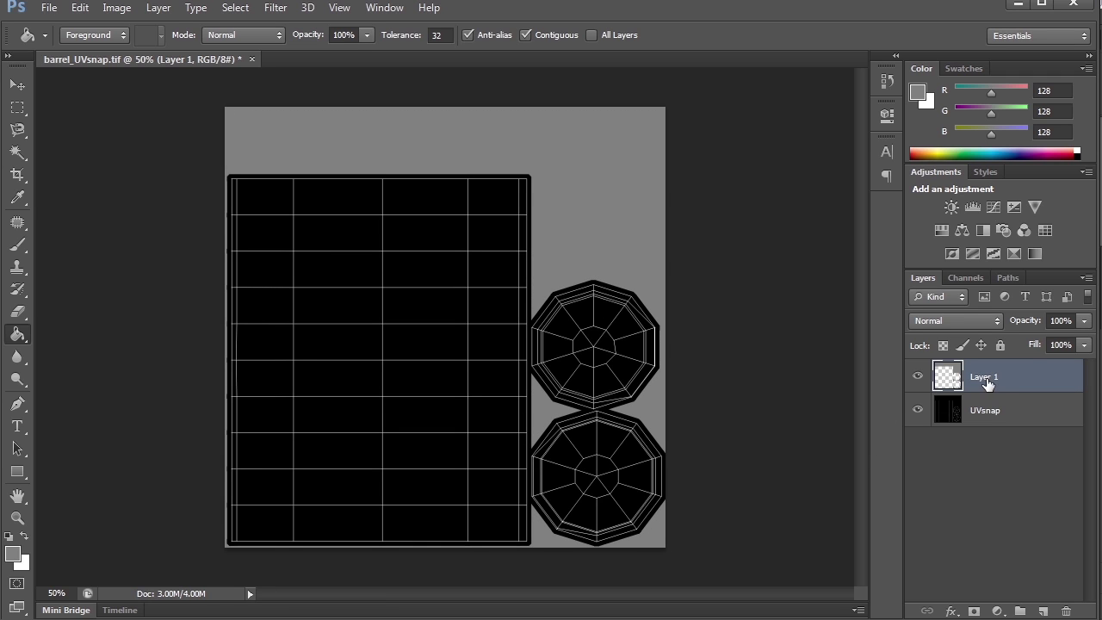
# - Rename Layer 1 to border, lock it and UVsnap, and add a new layer below UVsnap
pyautogui.doubleClick(986, 379)
pyautogui.write('border')
pyautogui.press('Return')
pyautogui.click(1001, 347)
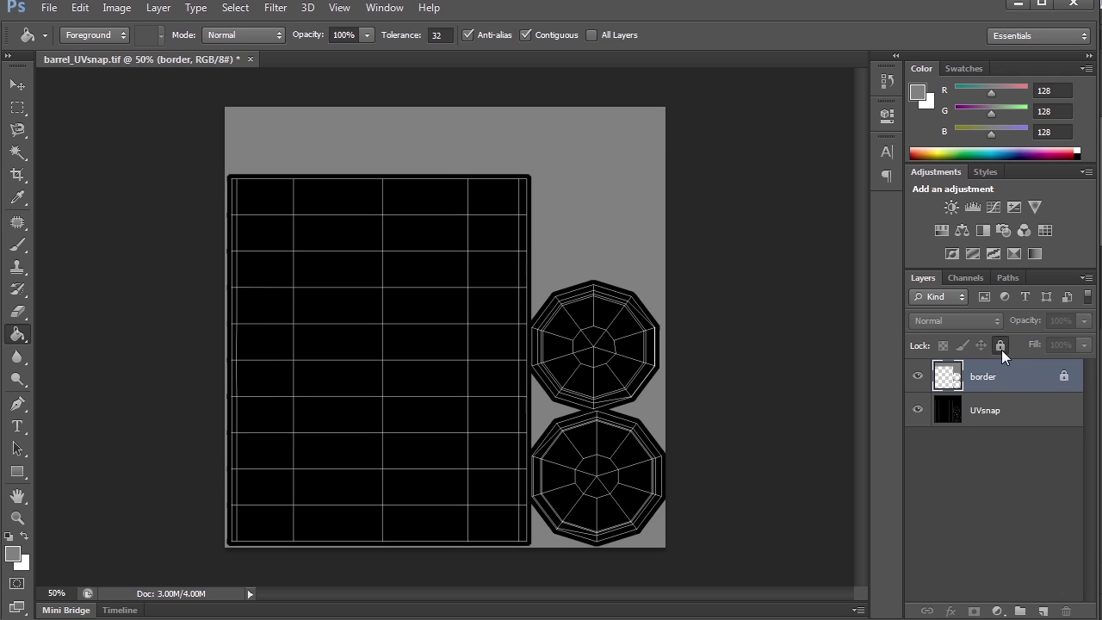
pyautogui.click(1007, 412)
pyautogui.click(1001, 348)
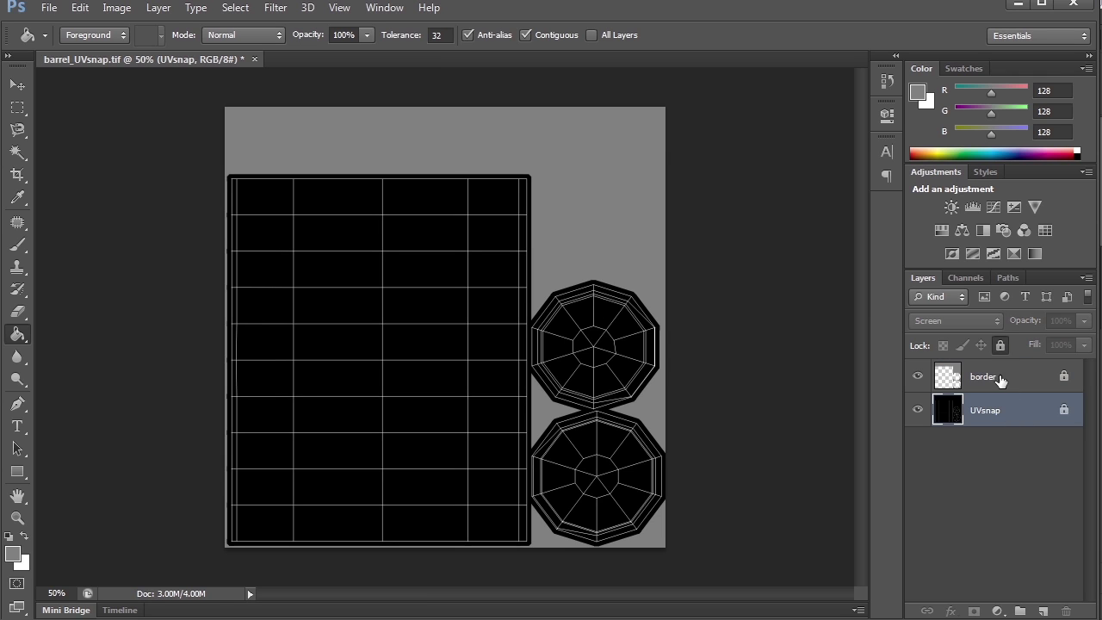
pyautogui.click(1043, 610)
pyautogui.moveTo(1008, 415); pyautogui.dragTo(998, 549)
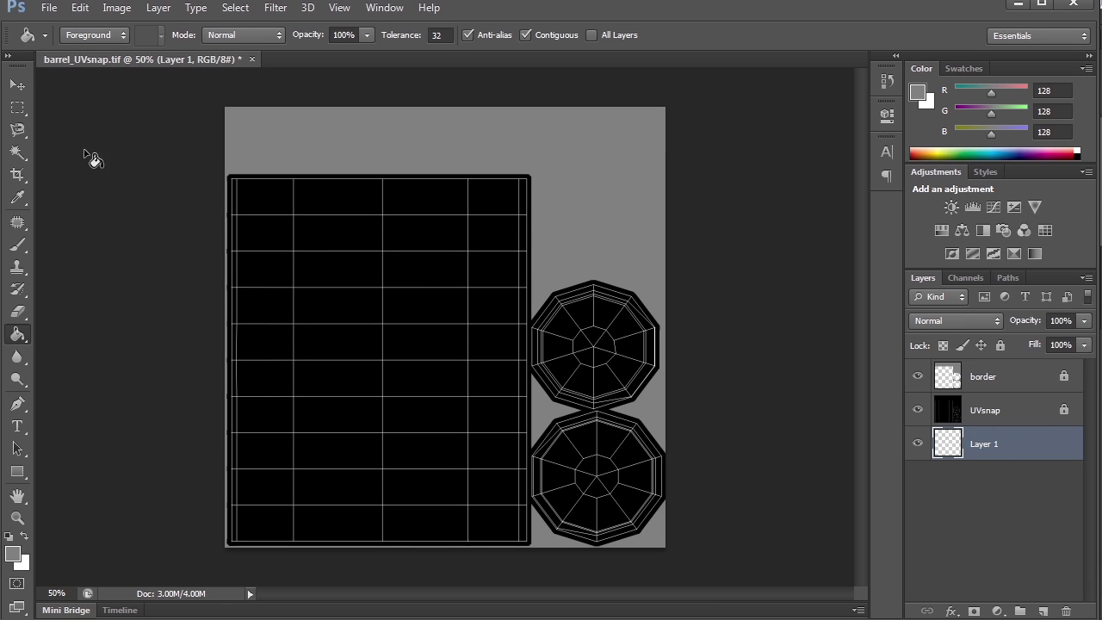
# - Select the Move tool with V
pyautogui.press('v')
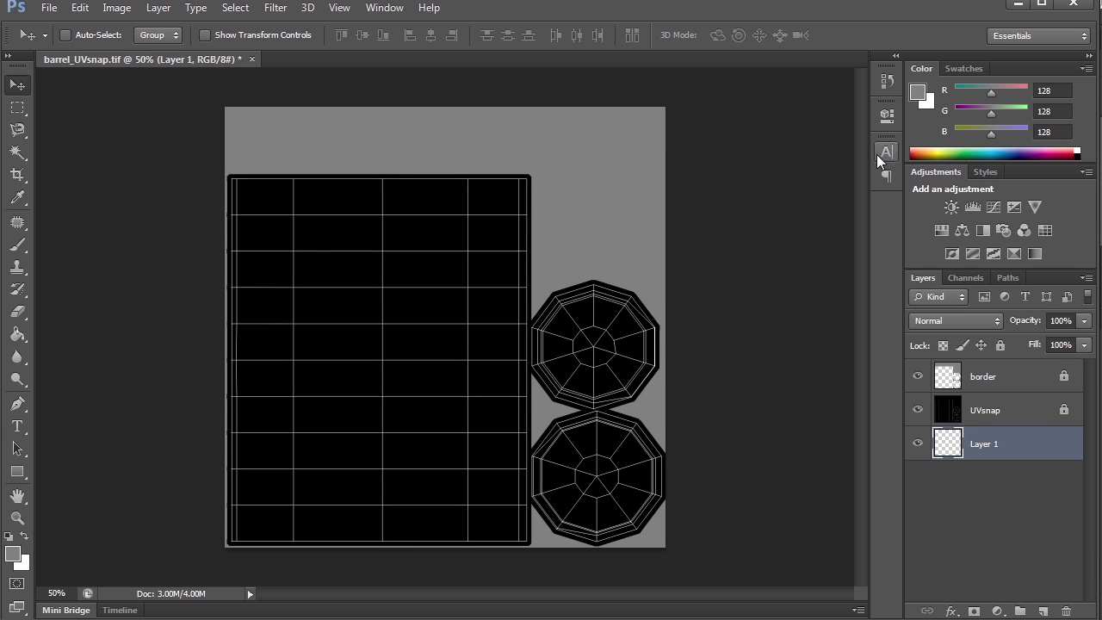
# - Open the old wooden, whiskey and Kentucky barrel photos full size from the image results
pyautogui.hotkey('alt', 'Tab')
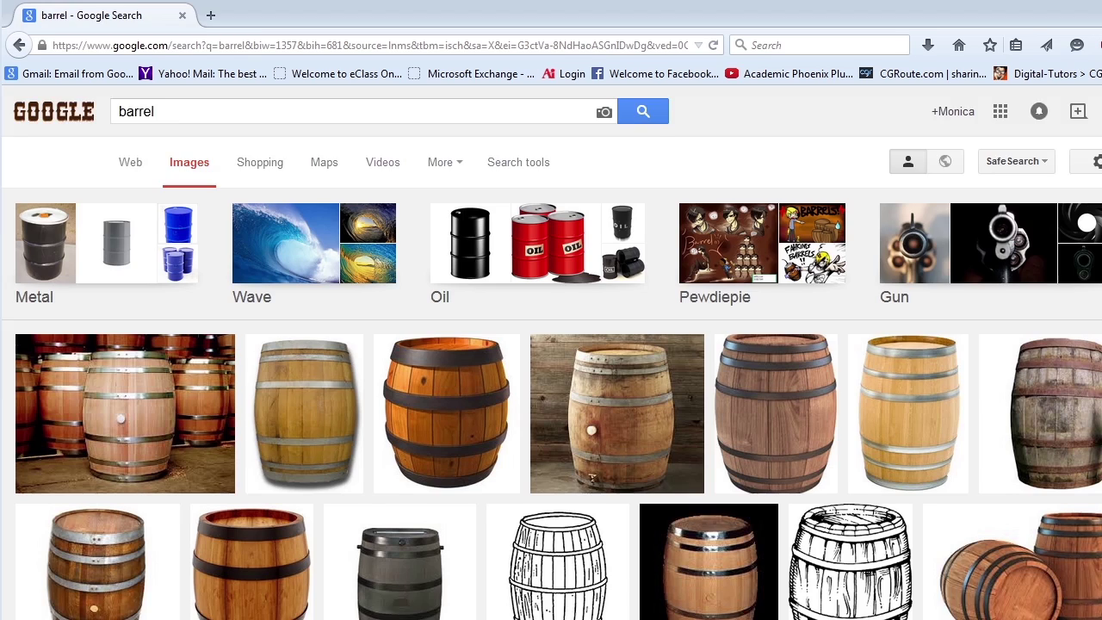
pyautogui.scroll(-5, 551, 345)
pyautogui.scroll(-10, 550, 344)
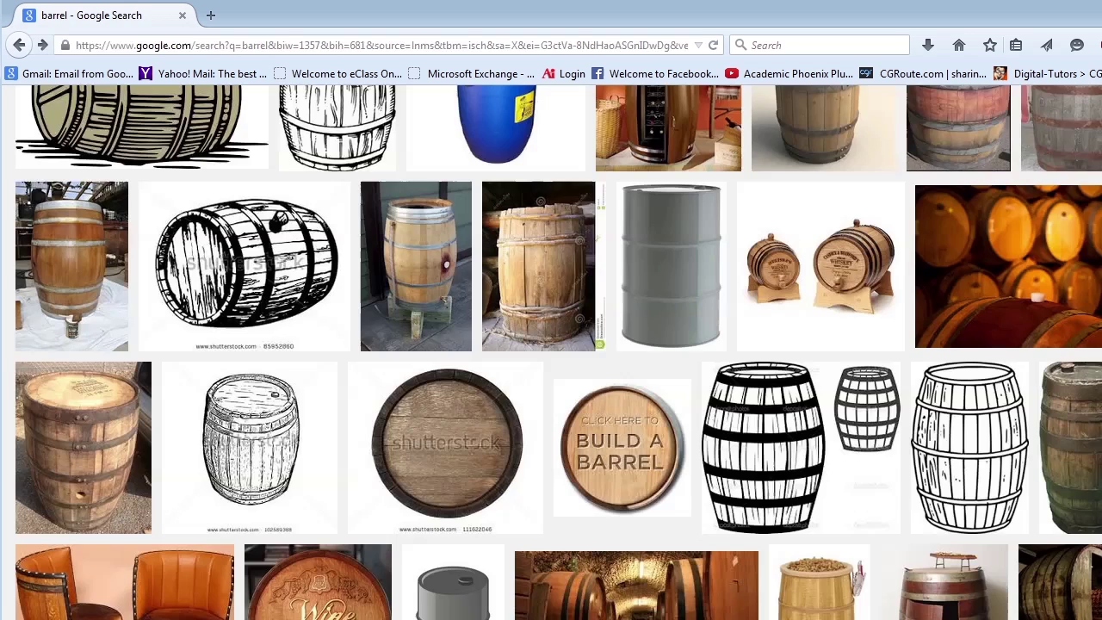
pyautogui.scroll(-8, 551, 345)
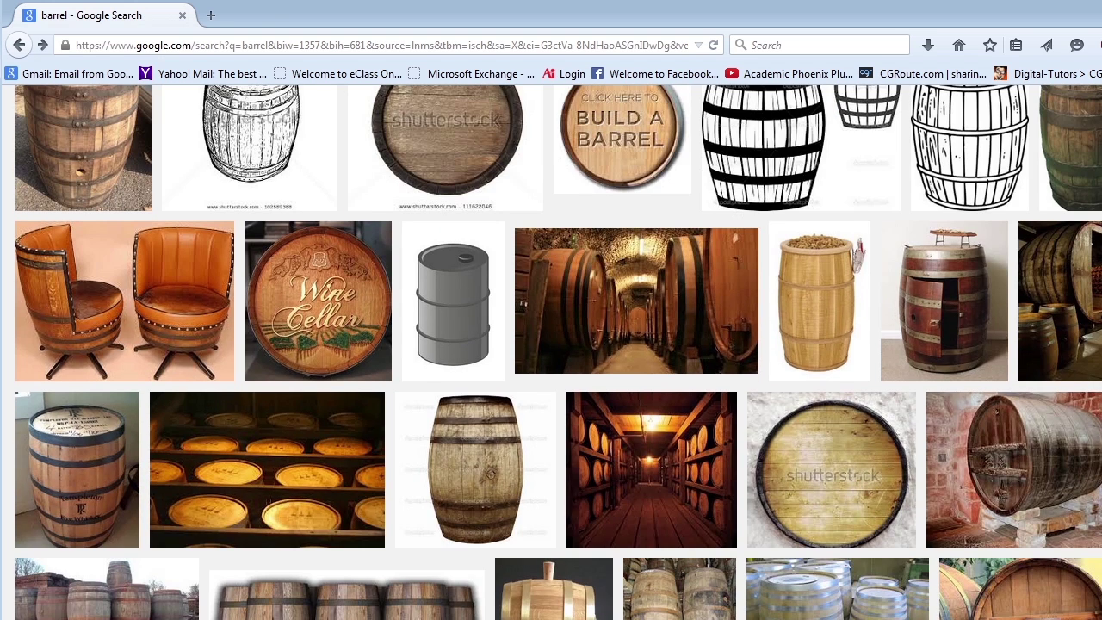
pyautogui.scroll(-3, 558, 352)
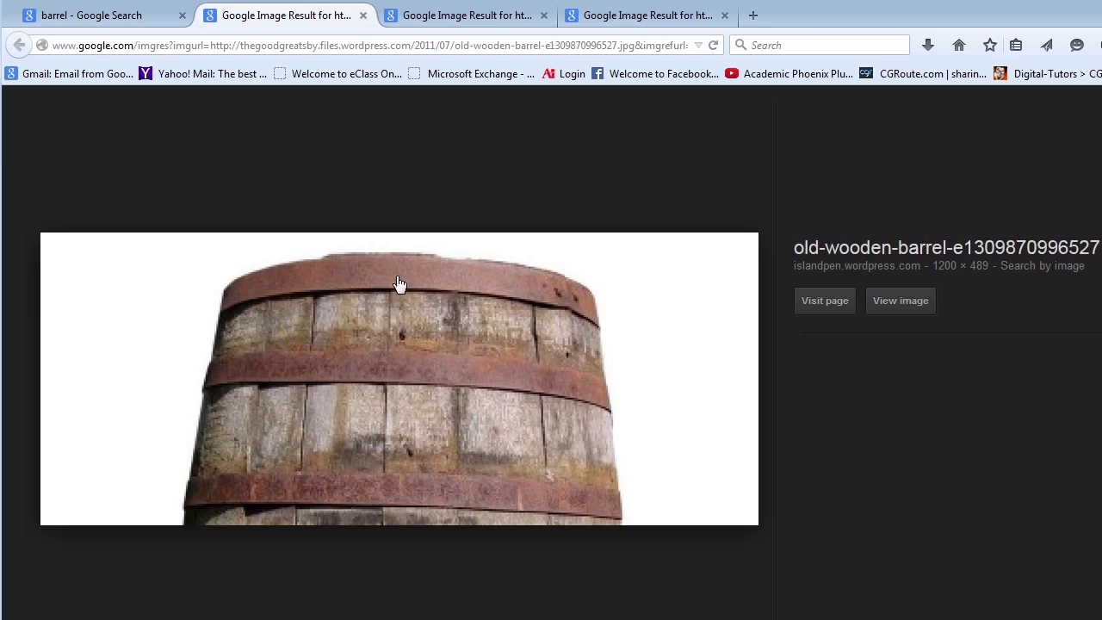
pyautogui.click(899, 305)
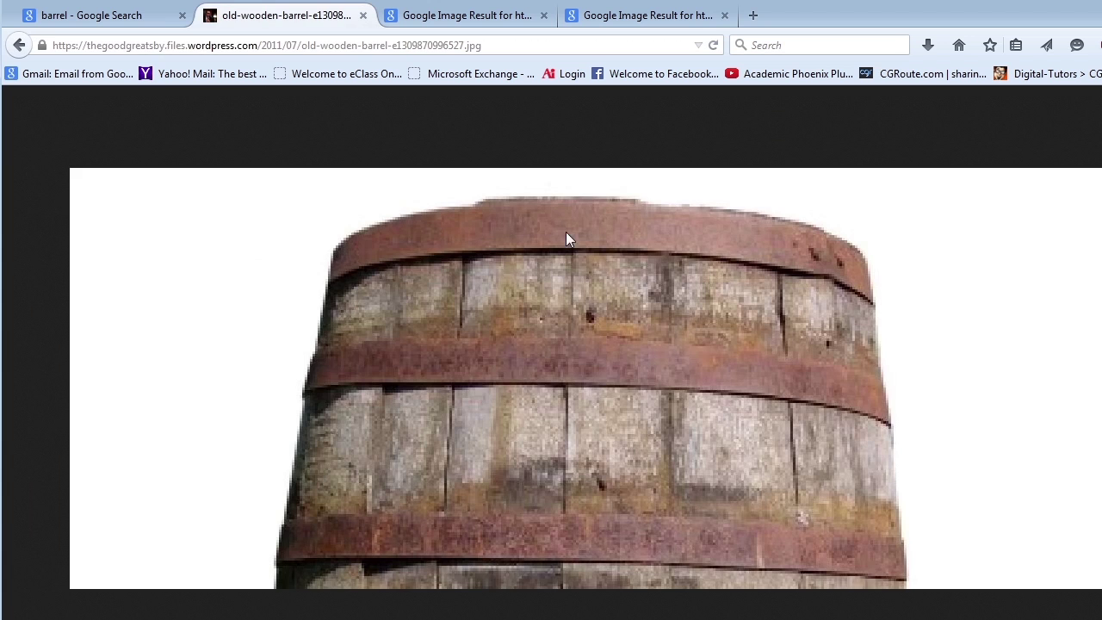
pyautogui.hotkey('ctrl', 'Tab')
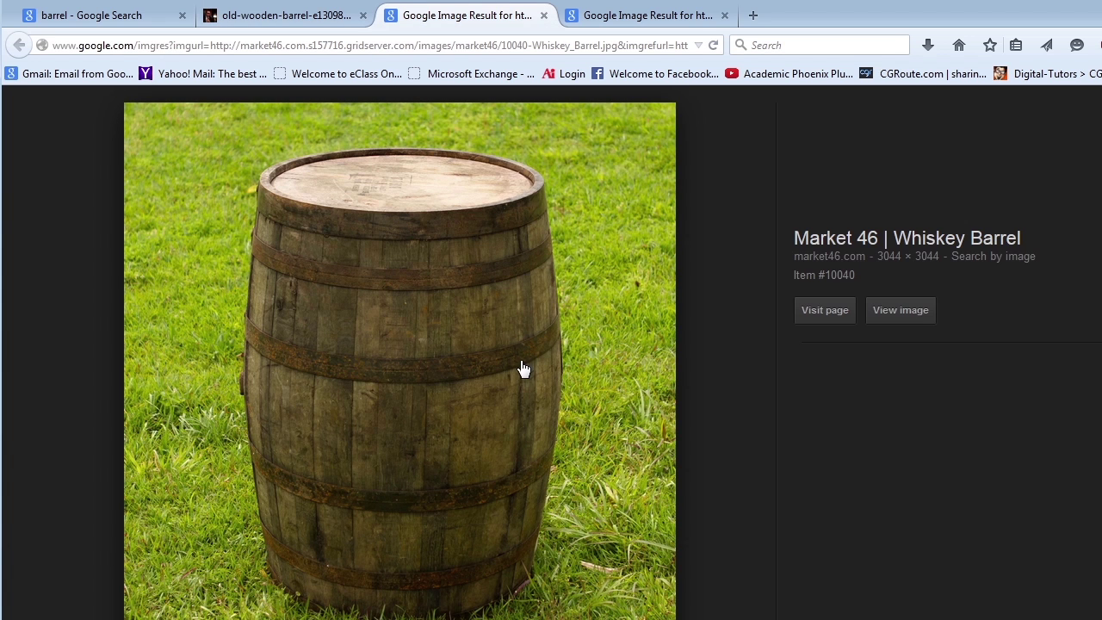
pyautogui.click(899, 312)
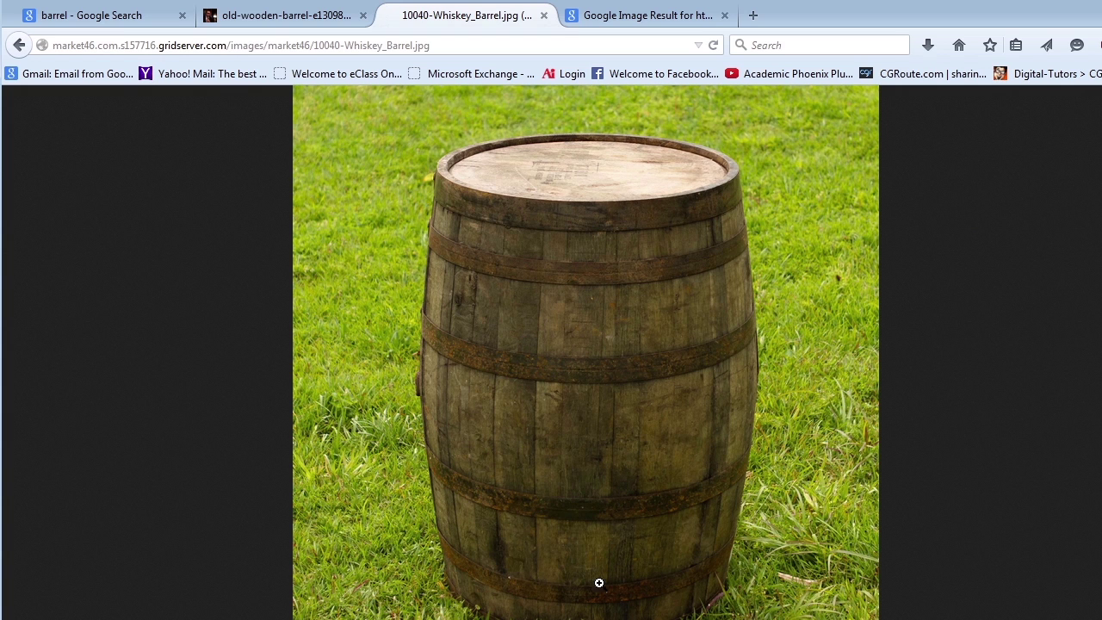
pyautogui.click(654, 15)
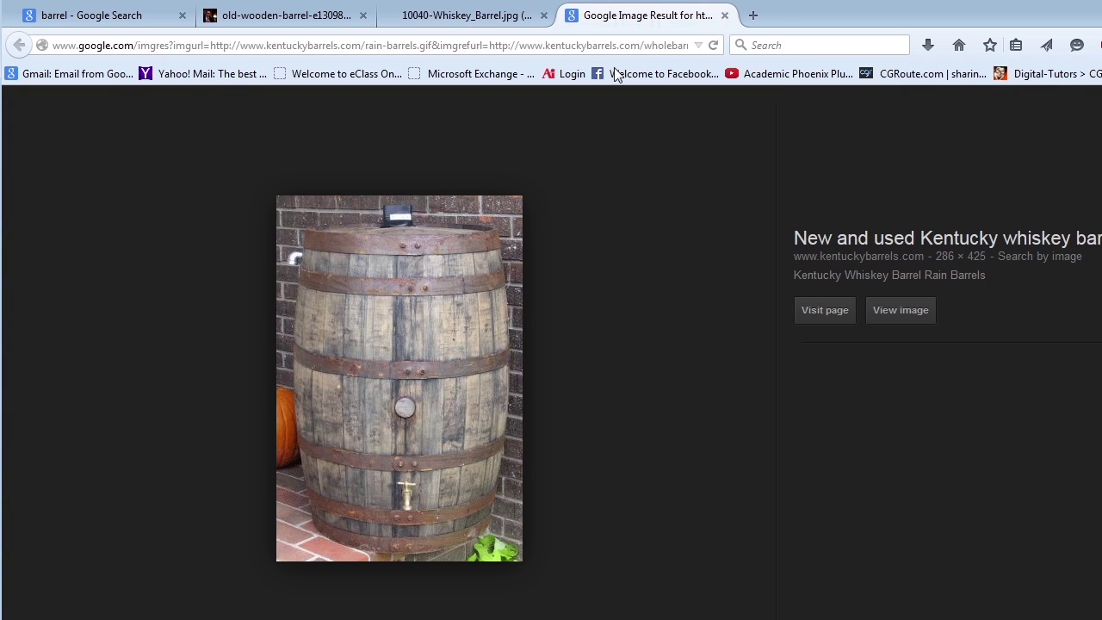
pyautogui.click(906, 312)
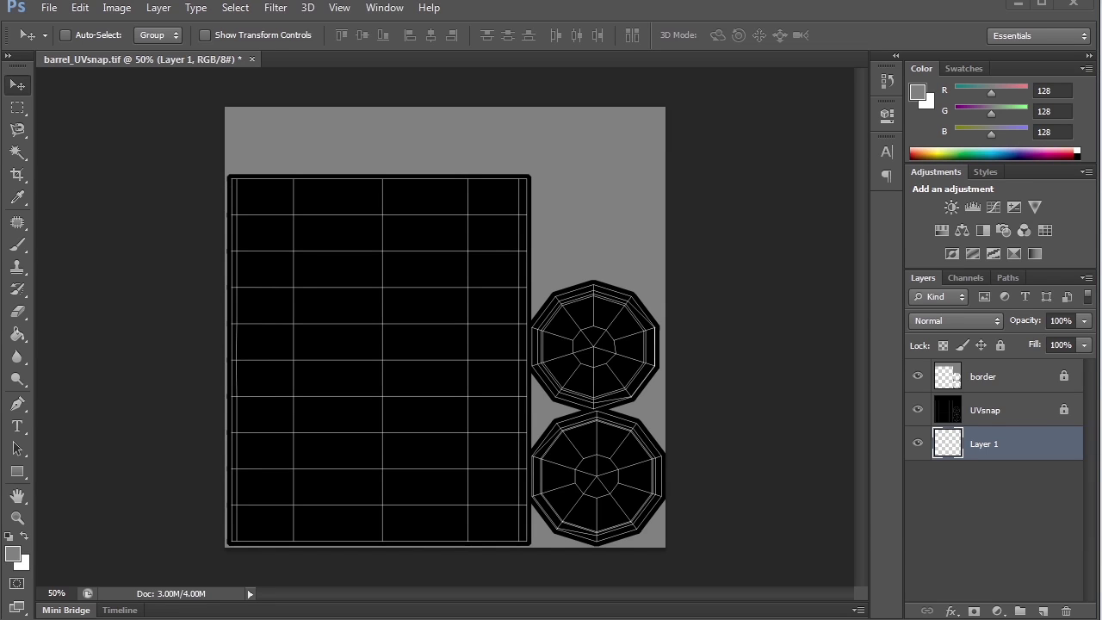
# - Place Wood.jpg in the document, rasterize it, and scale it onto the barrel body
pyautogui.hotkey('alt', 'Tab')
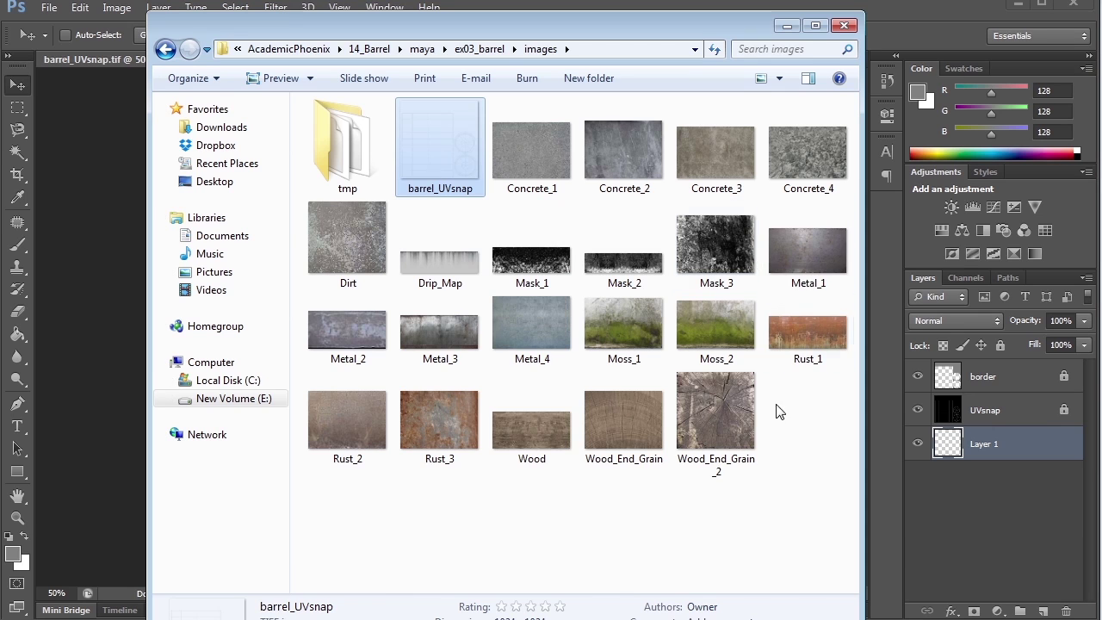
pyautogui.press('w')
pyautogui.moveTo(532, 439); pyautogui.dragTo(790, 142)
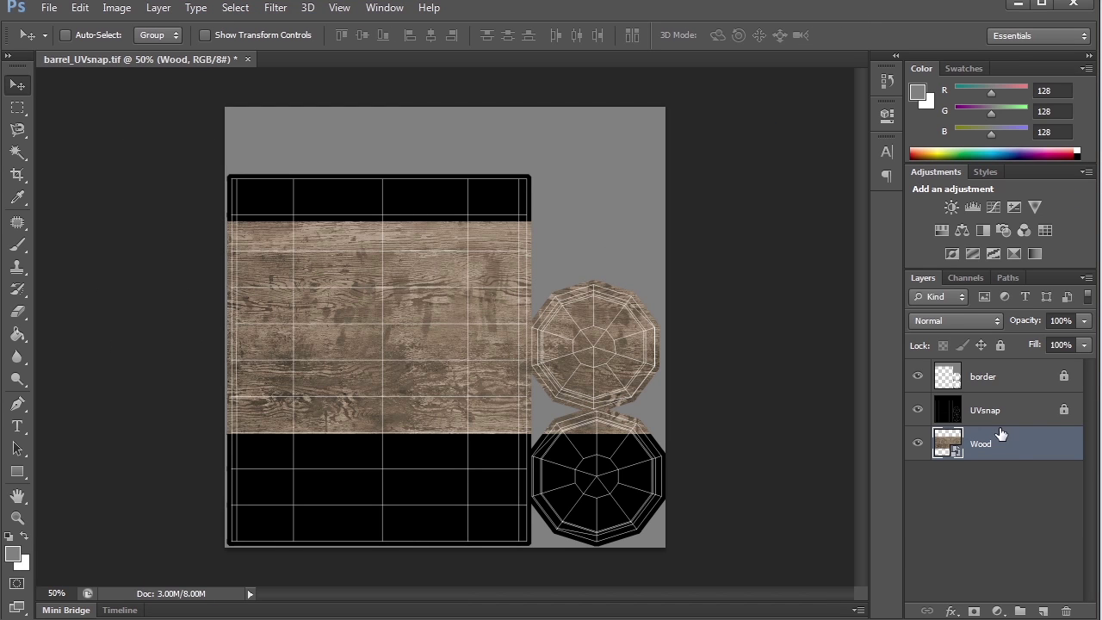
pyautogui.rightClick(1011, 447)
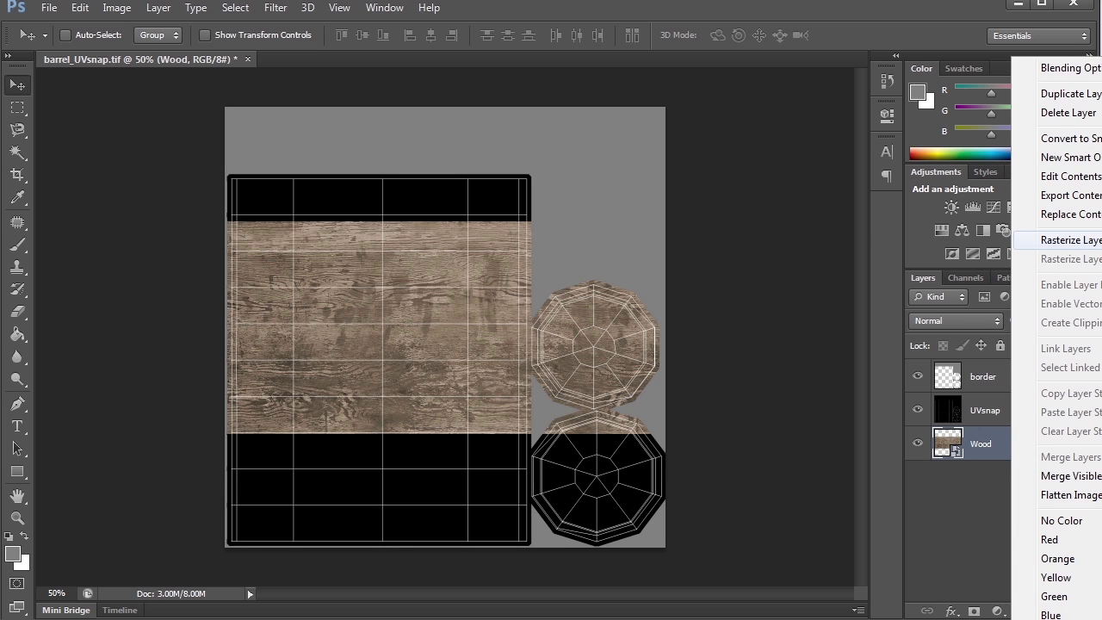
pyautogui.click(1068, 240)
pyautogui.hotkey('ctrl', 't')
pyautogui.moveTo(661, 434); pyautogui.dragTo(516, 381)
pyautogui.moveTo(494, 343); pyautogui.dragTo(473, 287)
pyautogui.press('Return')
# - Duplicate the wood, rotate a copy 180°, tile the copies down the grid, and merge them
pyautogui.hotkey('ctrl', 'j')
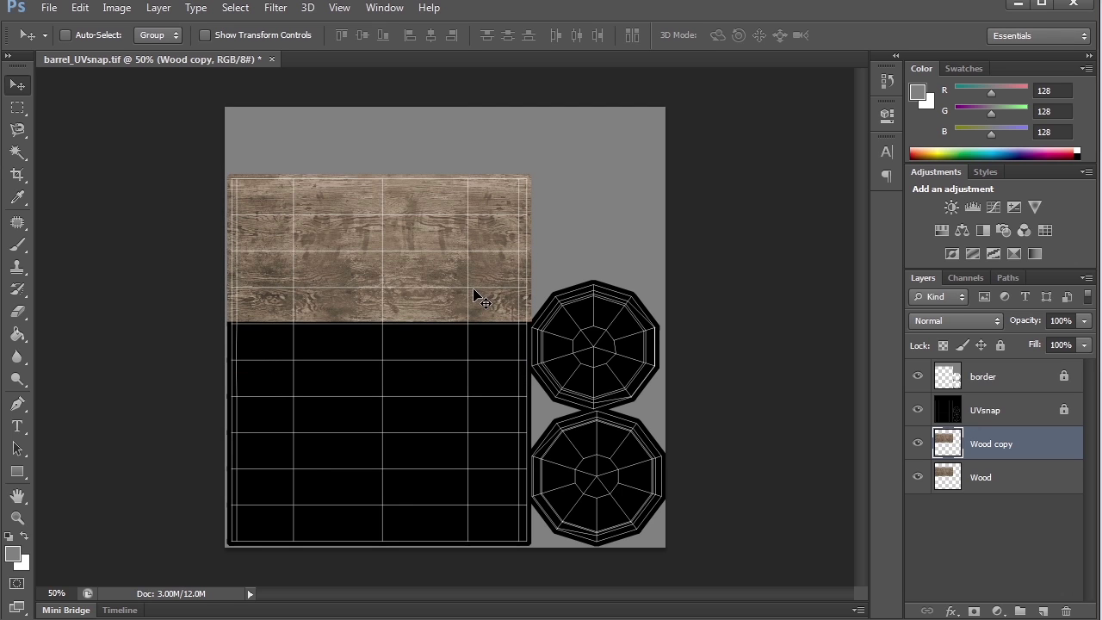
pyautogui.hotkey('shift', 'Down')
pyautogui.hotkey('shift', 'Down')
pyautogui.hotkey('shift', 'Down')
pyautogui.hotkey('shift', 'Down')
pyautogui.hotkey('shift', 'Down')
pyautogui.hotkey('shift', 'Down')
pyautogui.hotkey('shift', 'Down')
pyautogui.hotkey('shift', 'Down')
pyautogui.hotkey('shift', 'Down')
pyautogui.hotkey('shift', 'Down')
pyautogui.hotkey('shift', 'Down')
pyautogui.hotkey('shift', 'Down')
pyautogui.hotkey('shift', 'Down')
pyautogui.hotkey('shift', 'Down')
pyautogui.hotkey('shift', 'Down')
pyautogui.hotkey('shift', 'Down')
pyautogui.hotkey('shift', 'Down')
pyautogui.hotkey('shift', 'Down')
pyautogui.hotkey('shift', 'Down')
pyautogui.hotkey('shift', 'Down')
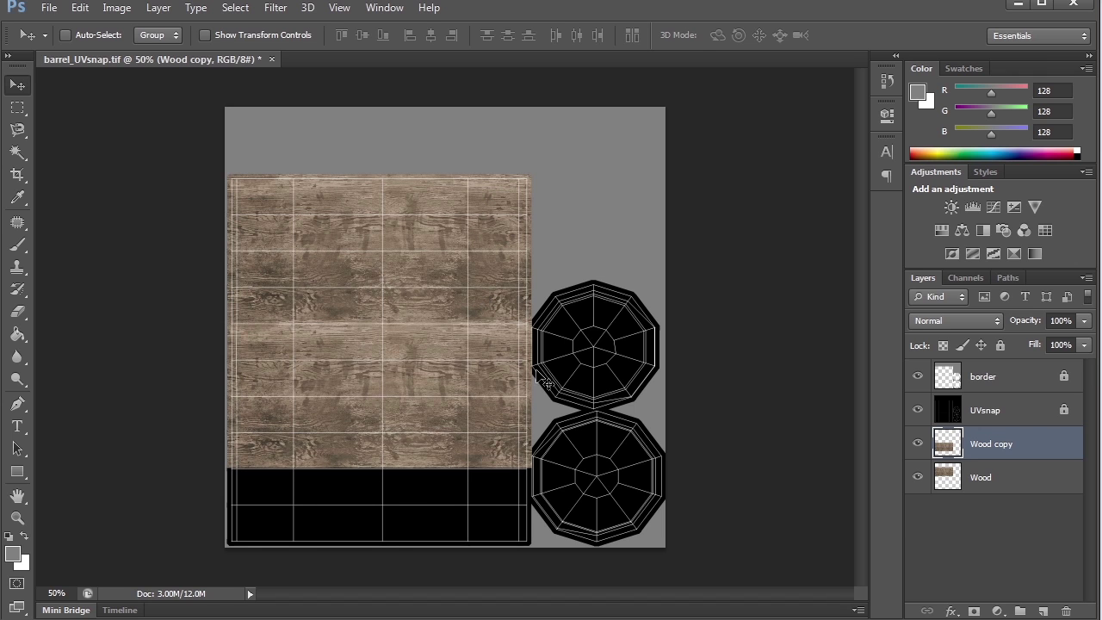
pyautogui.hotkey('ctrl', 't')
pyautogui.moveTo(529, 335); pyautogui.dragTo(243, 472)
pyautogui.press('Return')
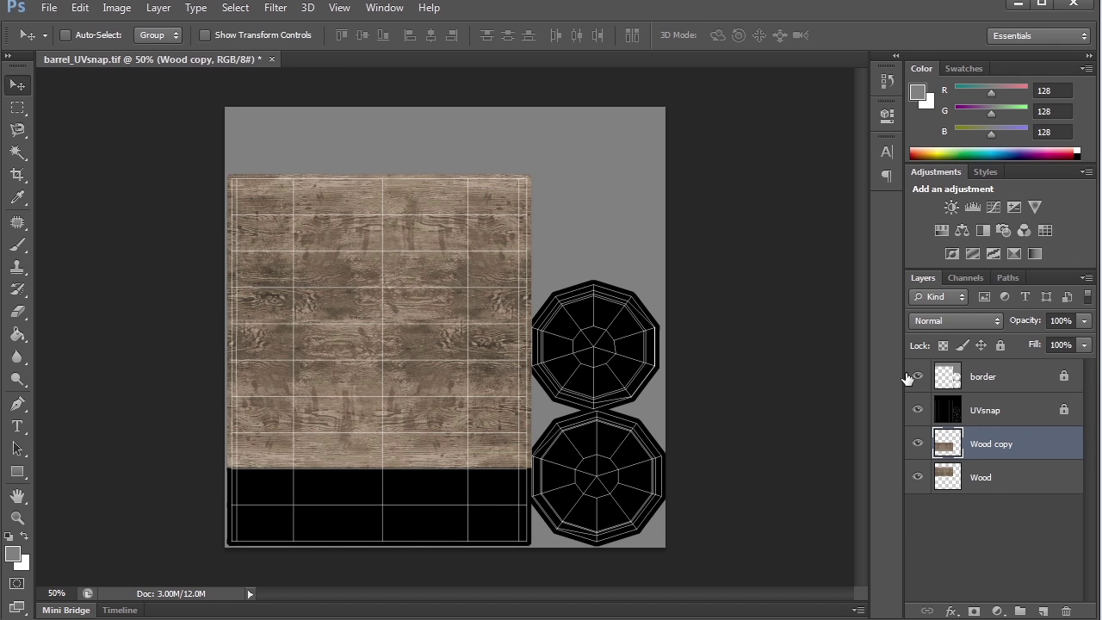
pyautogui.hotkey('ctrl', 'j')
pyautogui.moveTo(419, 352); pyautogui.dragTo(406, 468)
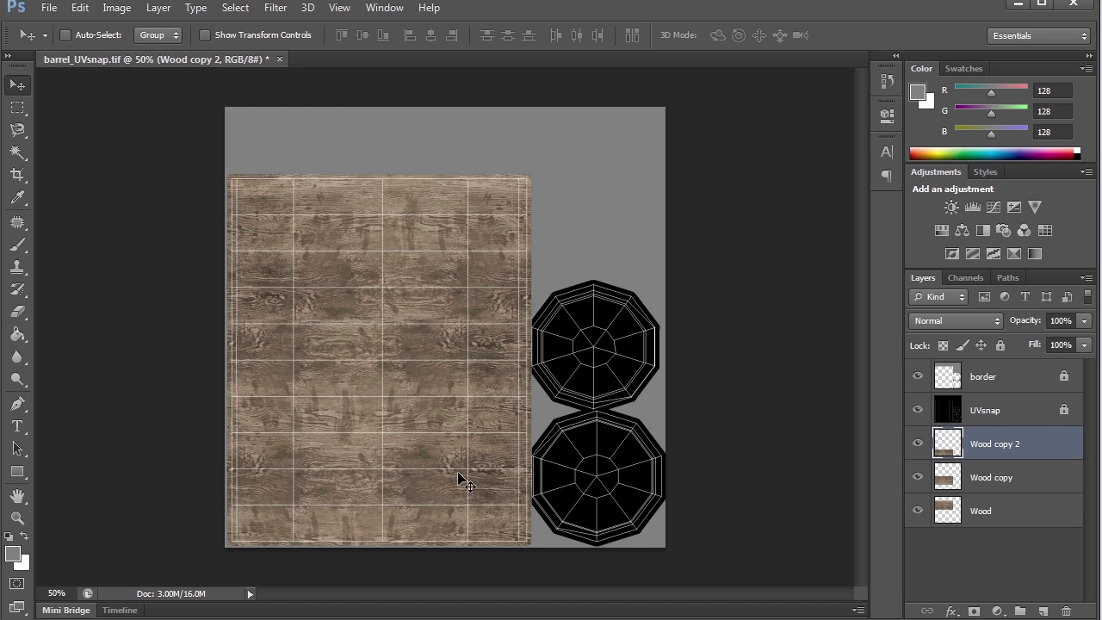
pyautogui.click(917, 410)
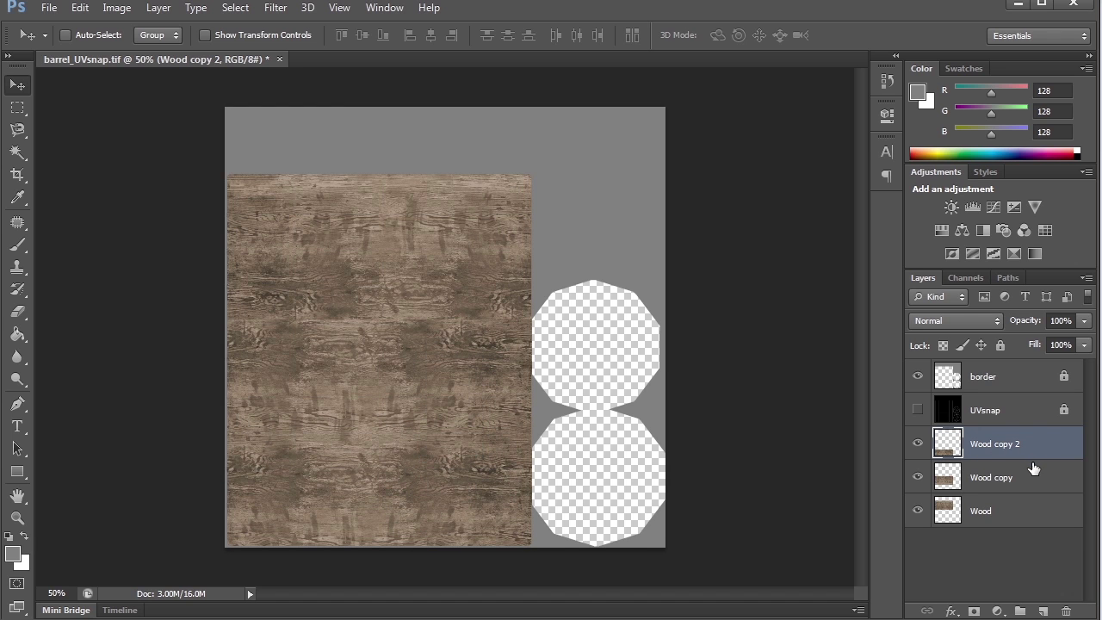
pyautogui.hotkey('ctrl', 'e')
pyautogui.hotkey('ctrl', 'e')
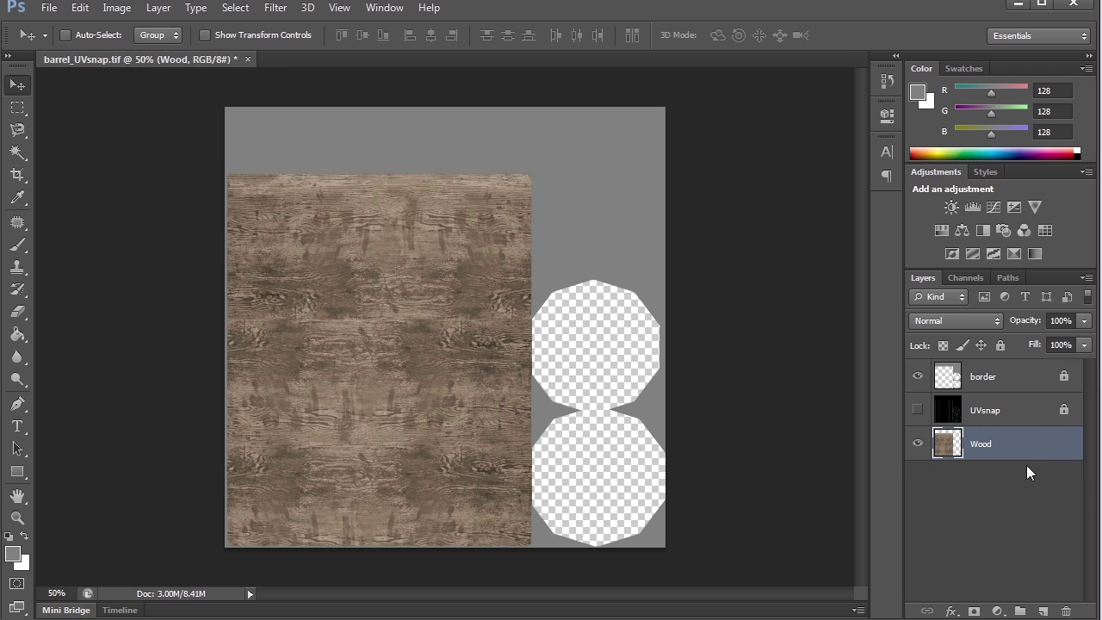
pyautogui.click(917, 444)
# - Spot-heal the visible seams in the tiled wood texture
pyautogui.click(917, 444)
pyautogui.hotkey('ctrl', '+')
pyautogui.moveTo(17, 222); pyautogui.dragTo(65, 228)
pyautogui.click(74, 225)
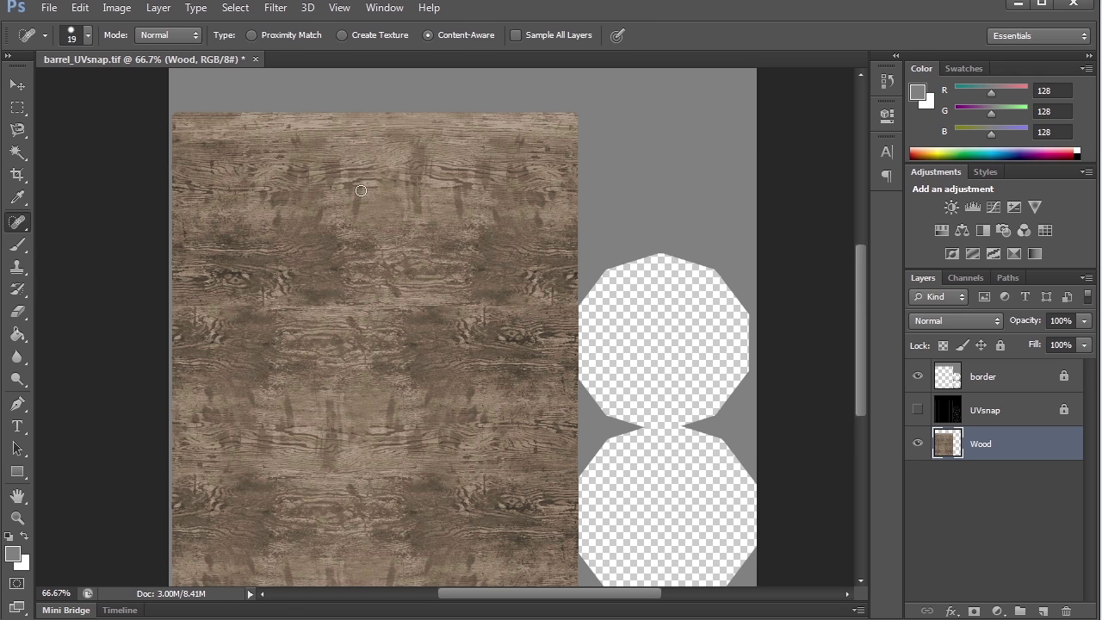
pyautogui.moveTo(360, 190)
pyautogui.mouseDown()
pyautogui.moveTo(363, 207)
pyautogui.moveTo(362, 194)
pyautogui.mouseUp()
pyautogui.moveTo(451, 215)
pyautogui.mouseDown()
pyautogui.moveTo(455, 188)
pyautogui.moveTo(460, 199)
pyautogui.mouseUp()
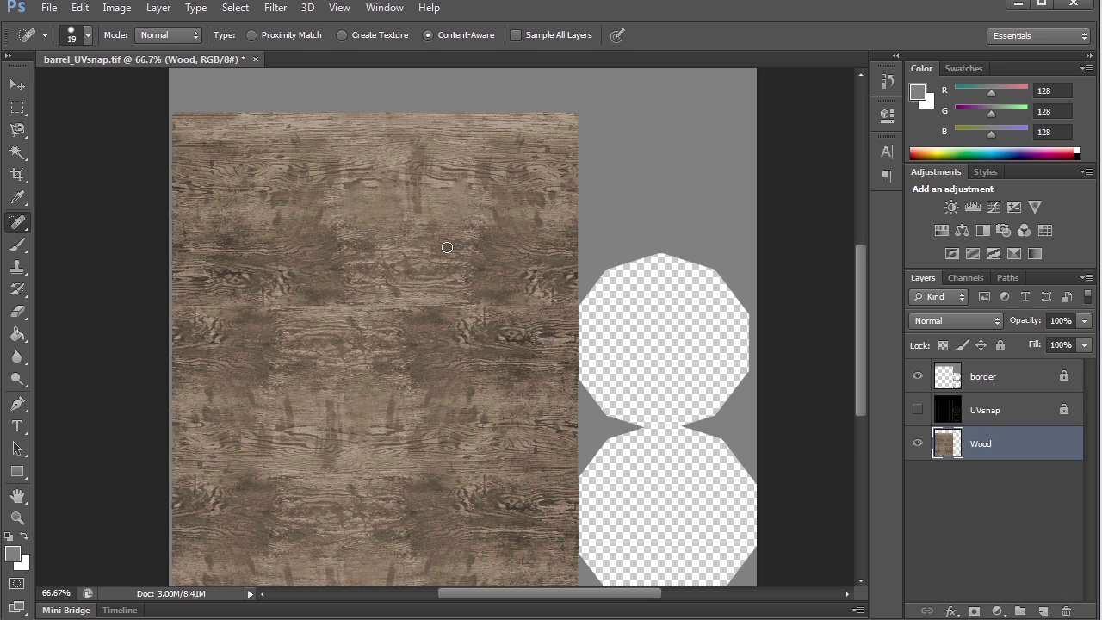
pyautogui.moveTo(396, 307)
pyautogui.mouseDown()
pyautogui.moveTo(252, 307)
pyautogui.moveTo(344, 306)
pyautogui.mouseUp()
# - Heal repeating wood patches with the sampling Healing Brush, then lower the images folder window
pyautogui.rightClick(17, 224)
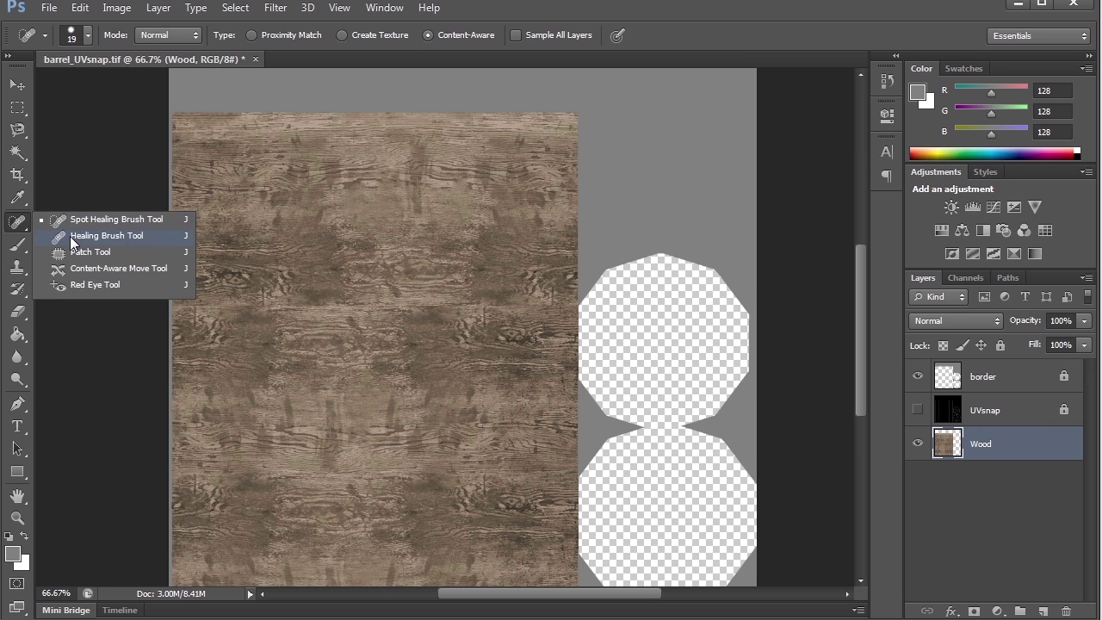
pyautogui.click(73, 237)
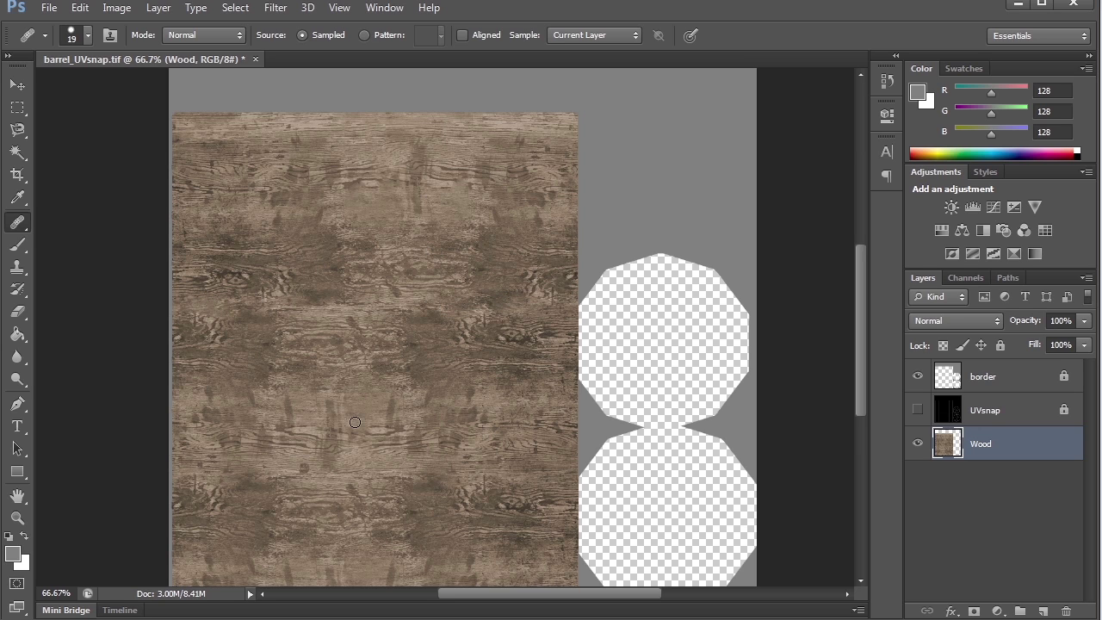
pyautogui.moveTo(428, 186)
pyautogui.mouseDown()
pyautogui.moveTo(418, 166)
pyautogui.moveTo(404, 190)
pyautogui.moveTo(435, 189)
pyautogui.mouseUp()
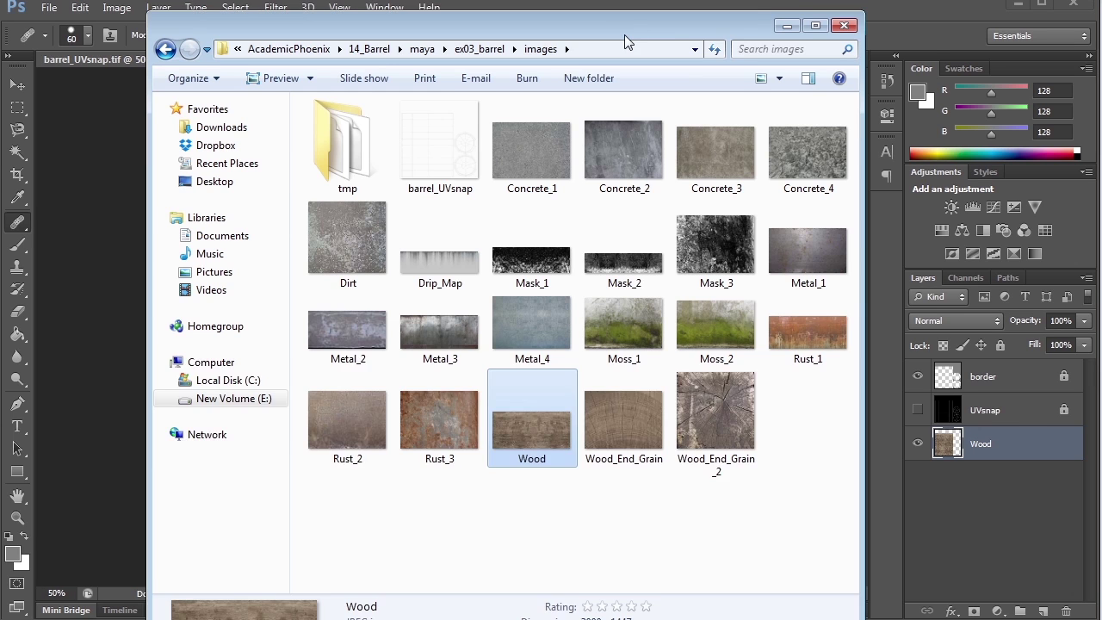
pyautogui.moveTo(624, 35)
pyautogui.mouseDown()
pyautogui.moveTo(681, 61)
pyautogui.moveTo(655, 95)
pyautogui.moveTo(666, 127)
pyautogui.mouseUp()
# - Copy the Concrete_1 image into the barrel UV document as a new layer
pyautogui.click(577, 247)
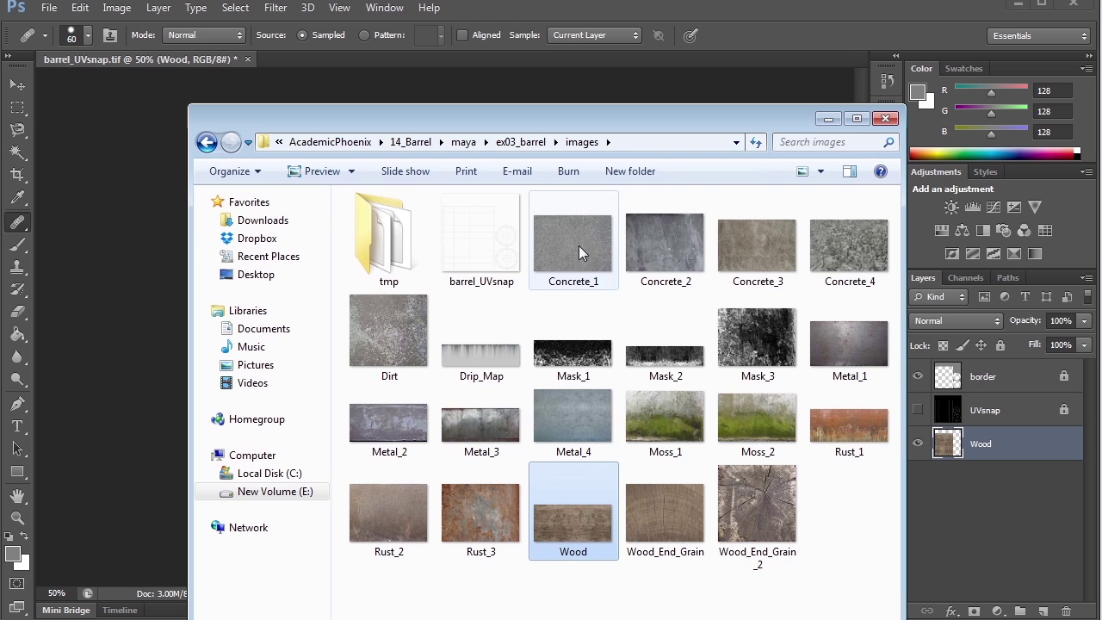
pyautogui.moveTo(575, 248); pyautogui.dragTo(602, 60)
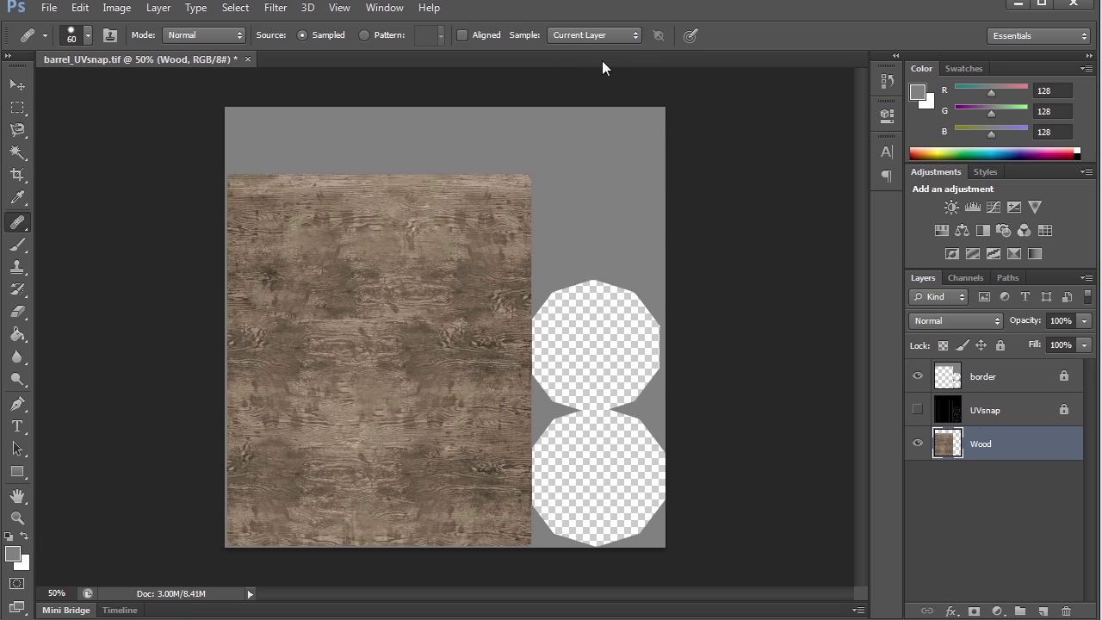
pyautogui.hotkey('ctrl', 'a')
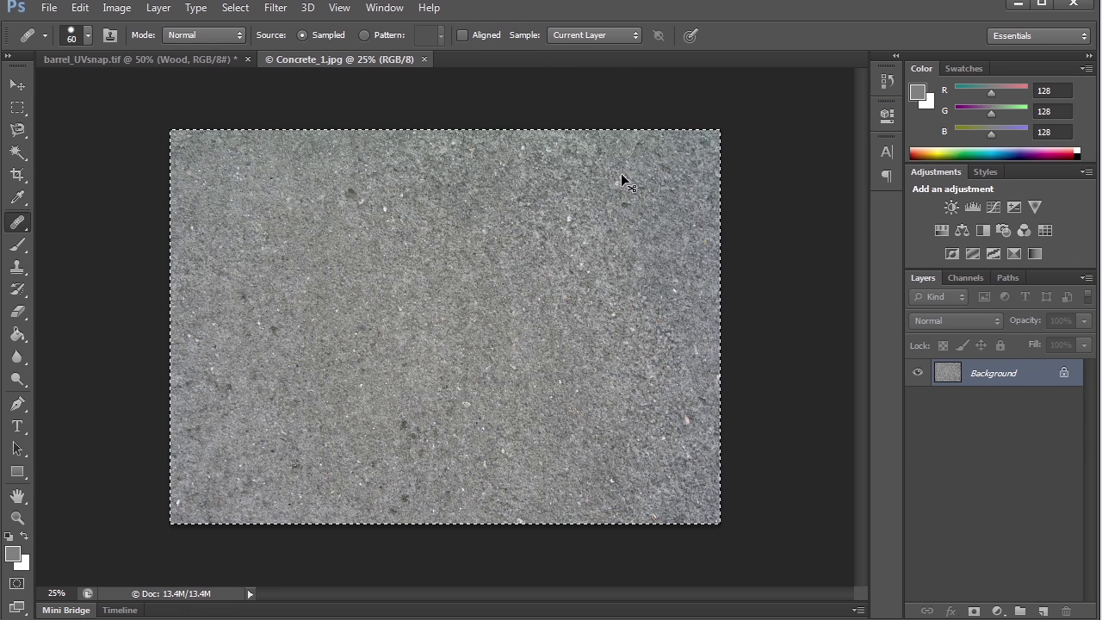
pyautogui.moveTo(624, 172); pyautogui.dragTo(450, 463)
# - Scale and position the concrete to cover the barrel body and both end caps
pyautogui.hotkey('ctrl', 't')
pyautogui.moveTo(223, 155); pyautogui.dragTo(610, 435)
pyautogui.moveTo(709, 445); pyautogui.dragTo(354, 231)
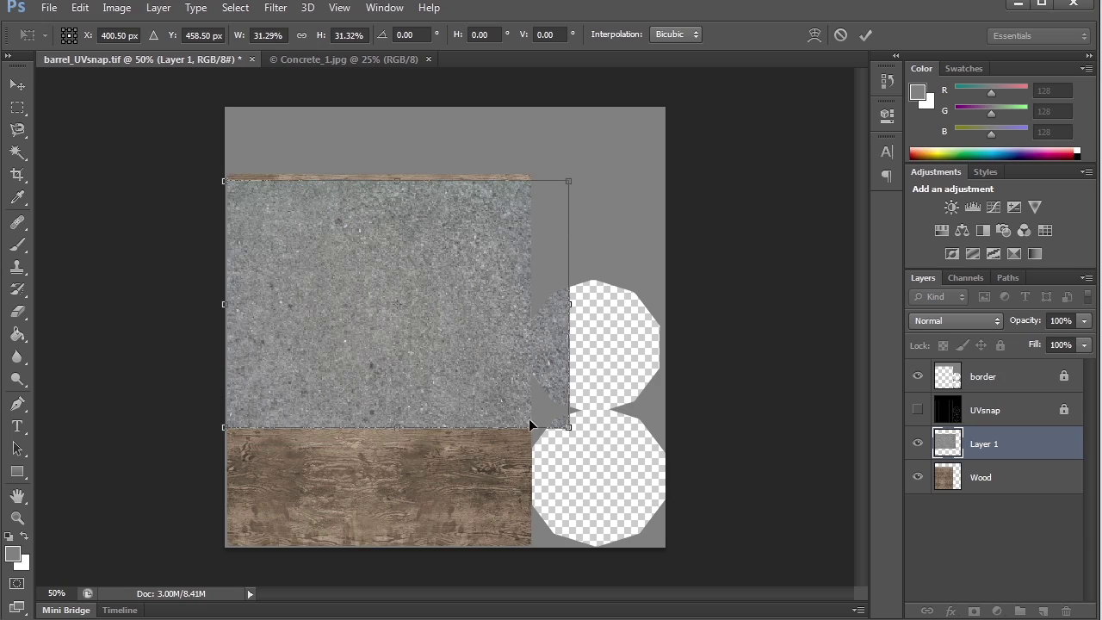
pyautogui.moveTo(568, 427); pyautogui.dragTo(763, 561)
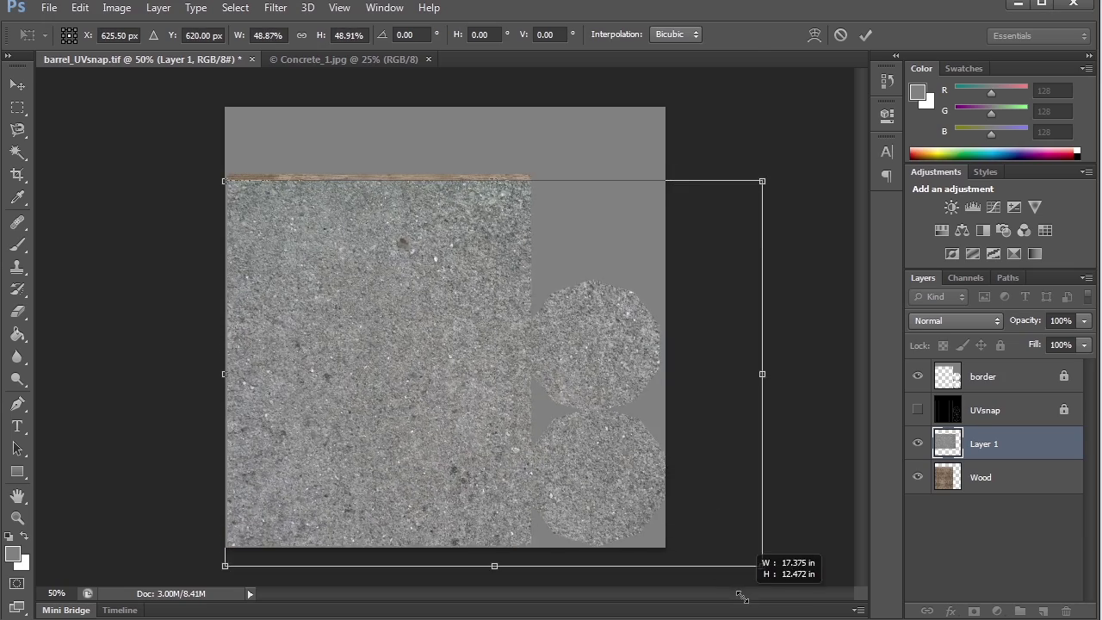
pyautogui.moveTo(493, 425); pyautogui.dragTo(475, 371)
pyautogui.moveTo(691, 541); pyautogui.dragTo(715, 558)
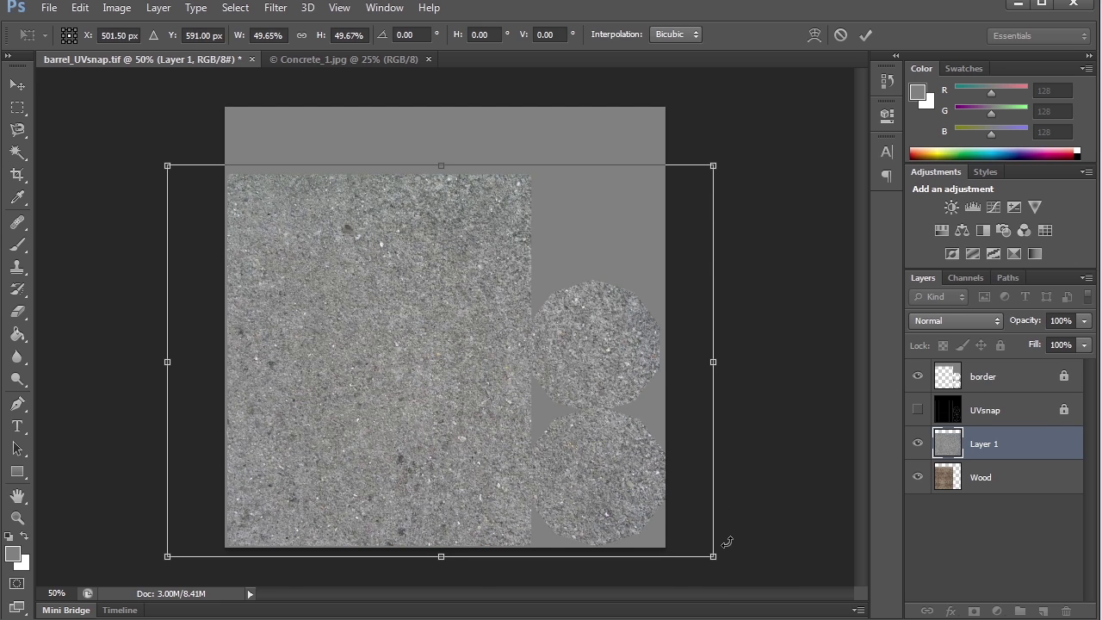
pyautogui.press('Return')
pyautogui.press('j')
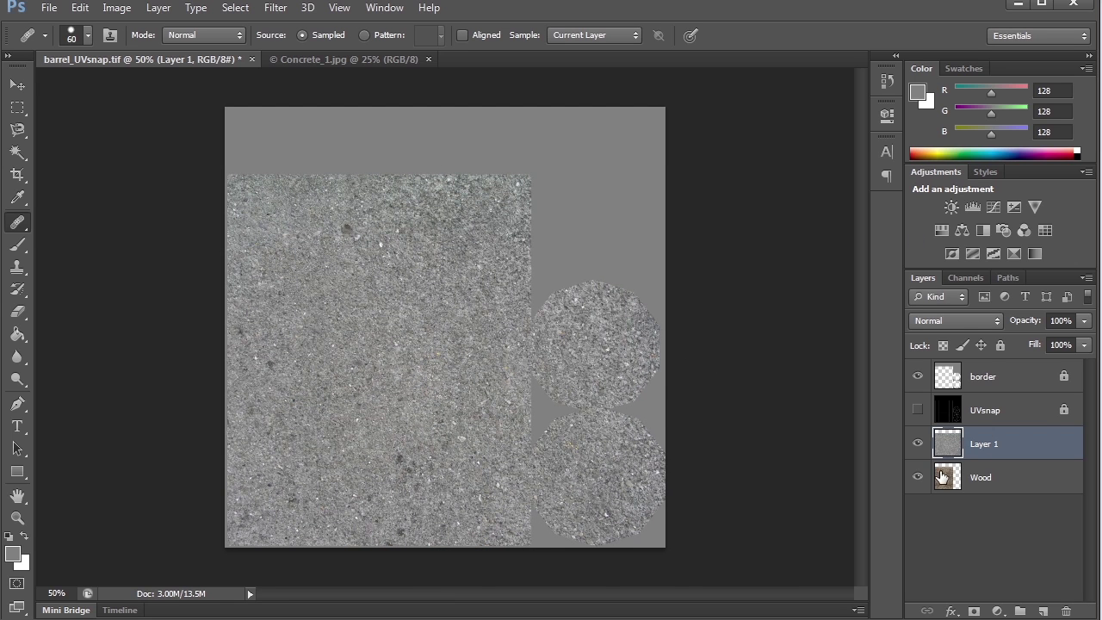
# - Try several blend modes on concrete Layer 1 and settle on Soft Light
pyautogui.click(961, 321)
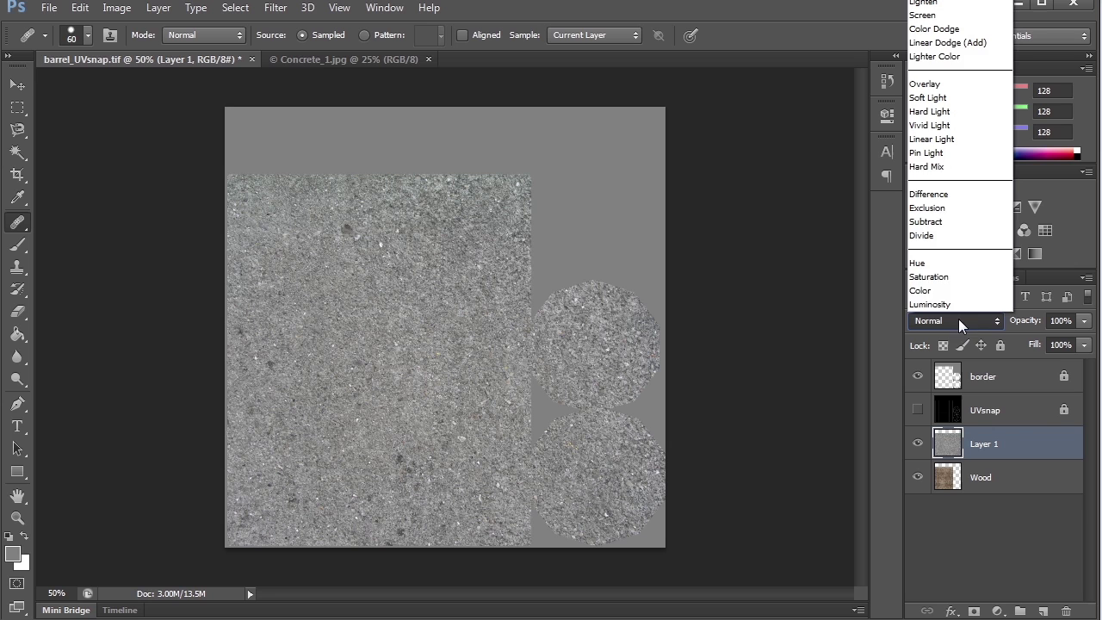
pyautogui.press('Down')
pyautogui.press('Down')
pyautogui.press('Return')
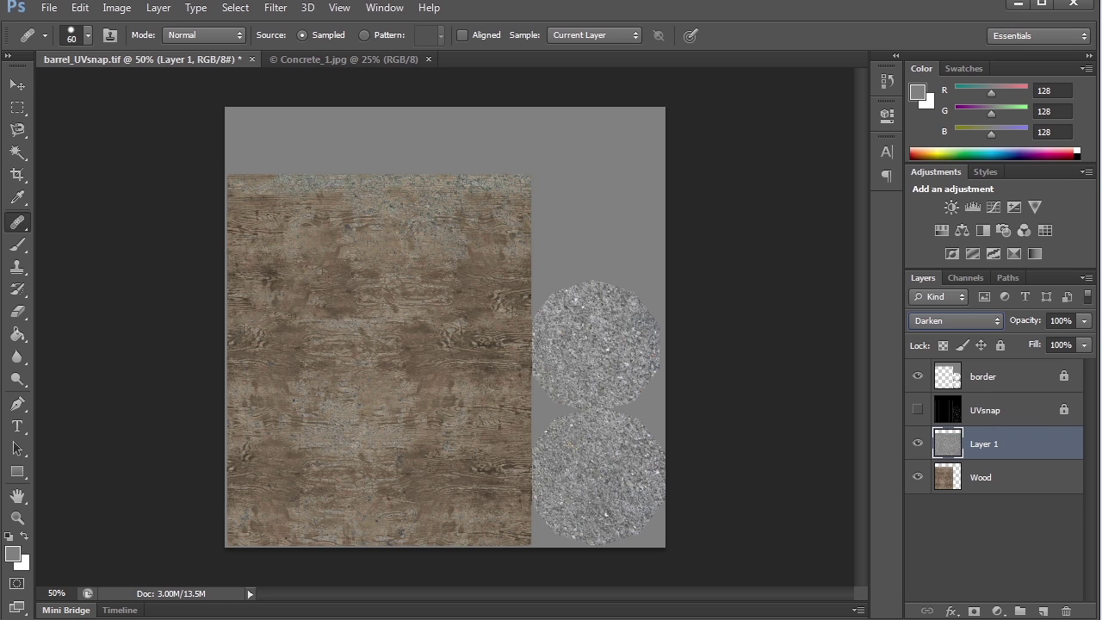
pyautogui.press('Down')
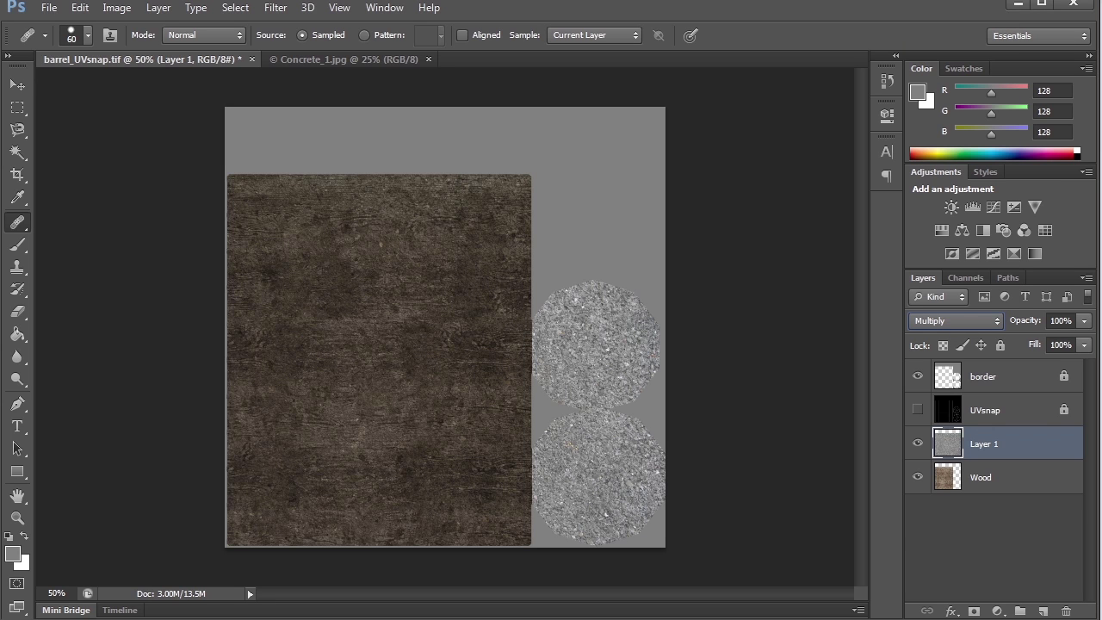
pyautogui.press('Down')
pyautogui.press('Down')
pyautogui.press('Down')
pyautogui.press('Down')
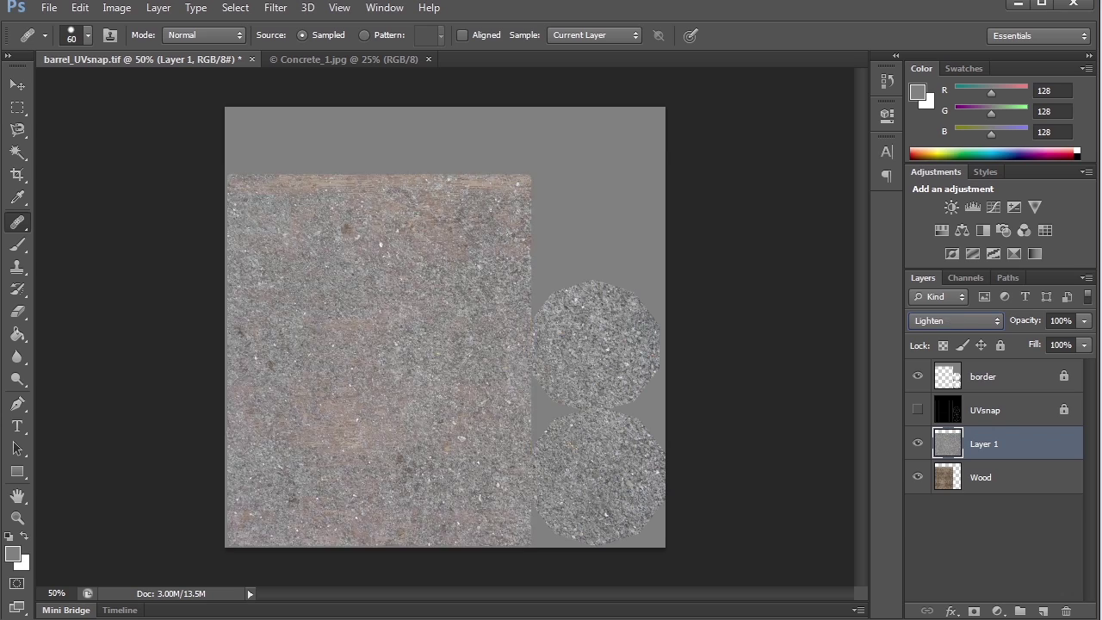
pyautogui.press('Down')
pyautogui.press('Down')
pyautogui.press('Down')
pyautogui.press('Down')
pyautogui.press('Down')
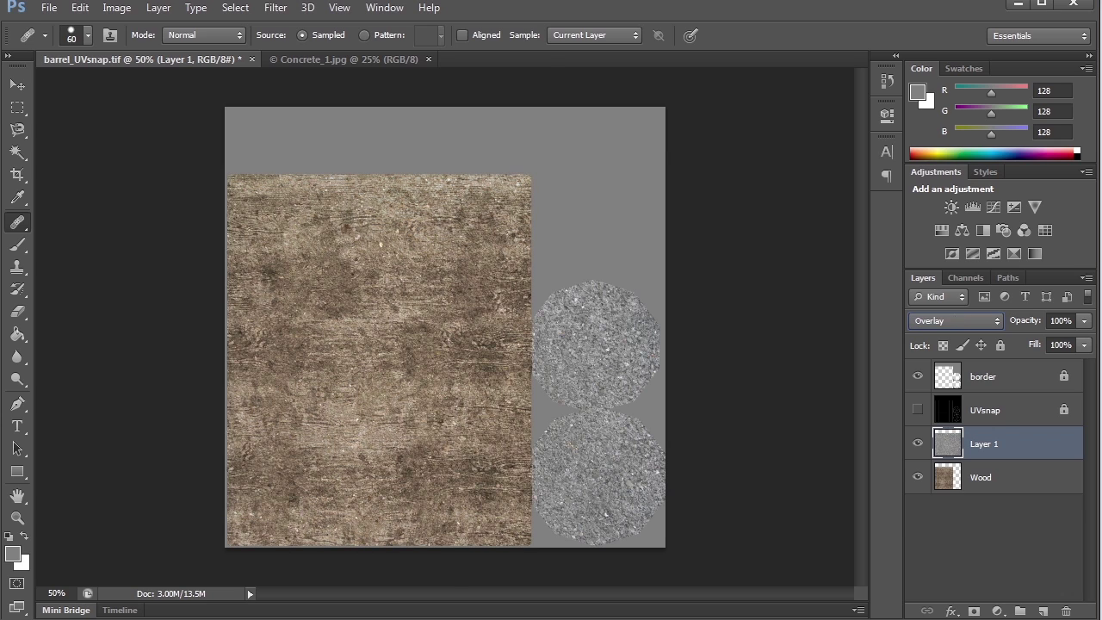
pyautogui.press('Down')
pyautogui.press('End')
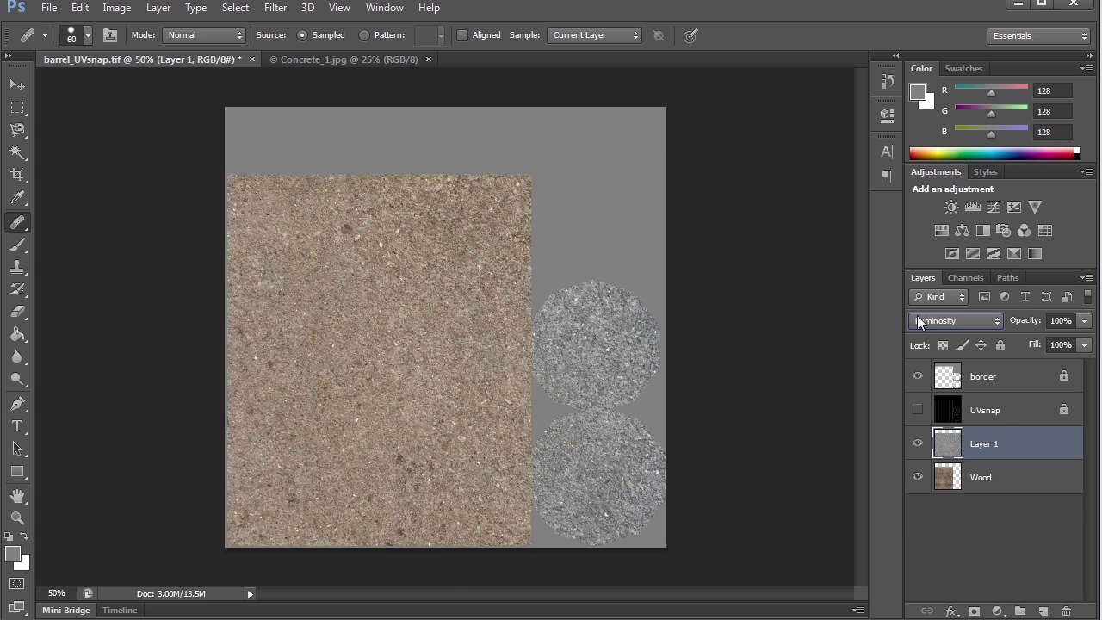
pyautogui.click(971, 320)
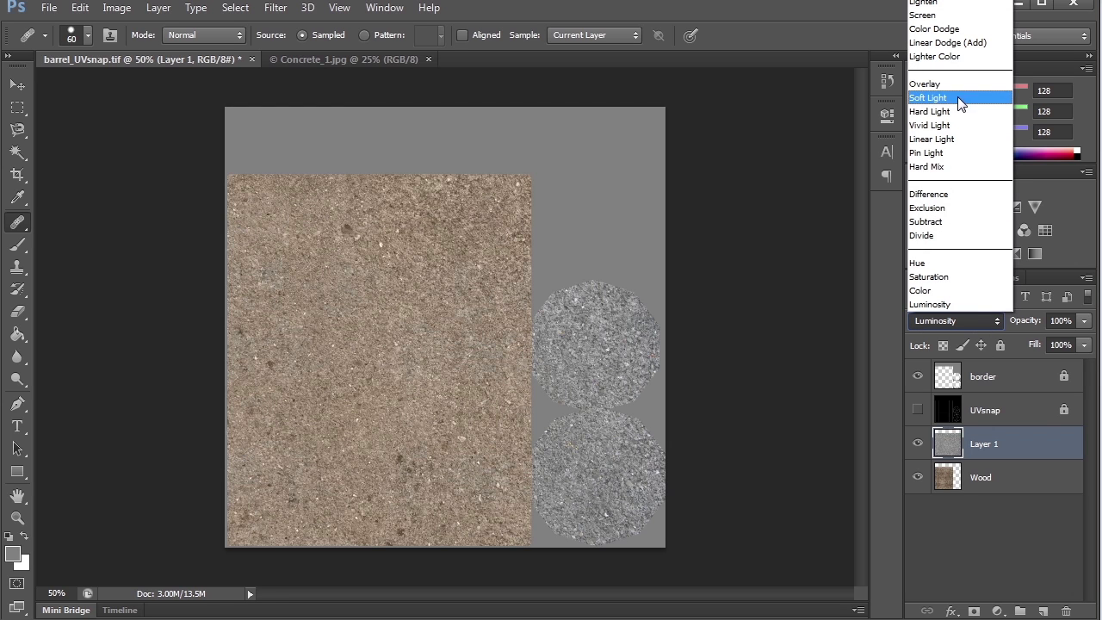
pyautogui.click(930, 99)
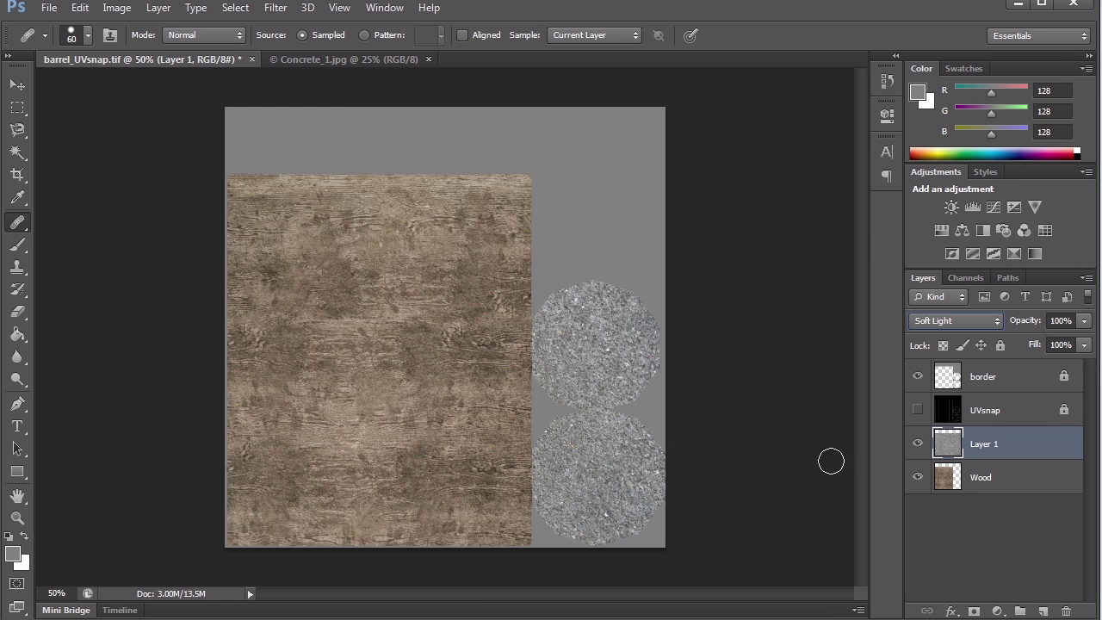
# - Copy the whole Concrete_2 image and paste it into the barrel UV document as Layer 2
pyautogui.hotkey('alt', 'Tab')
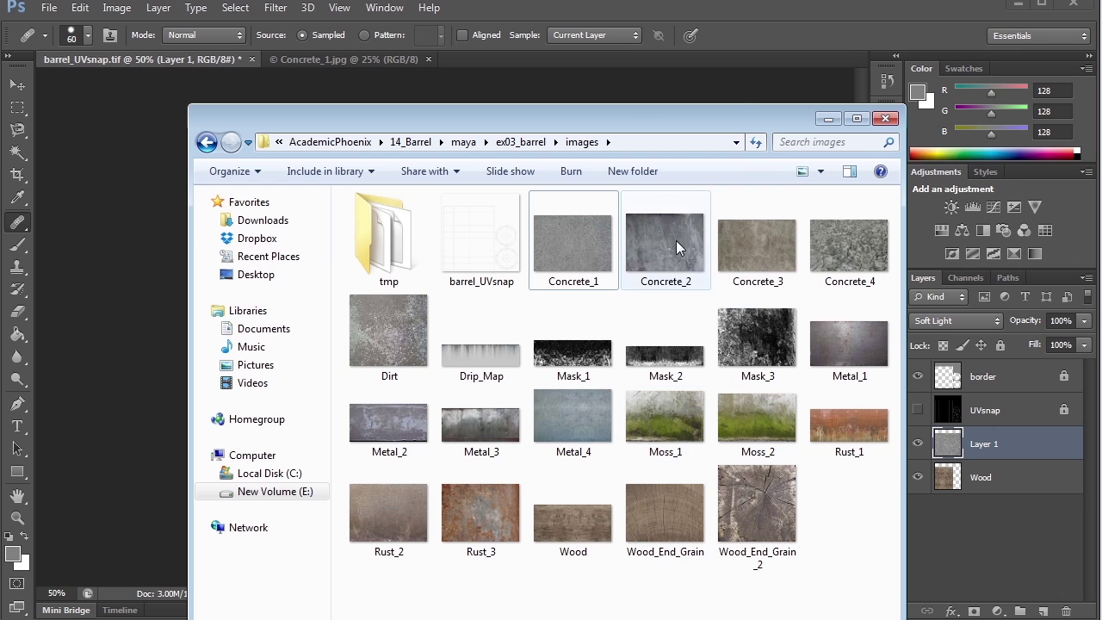
pyautogui.moveTo(675, 240); pyautogui.dragTo(711, 60)
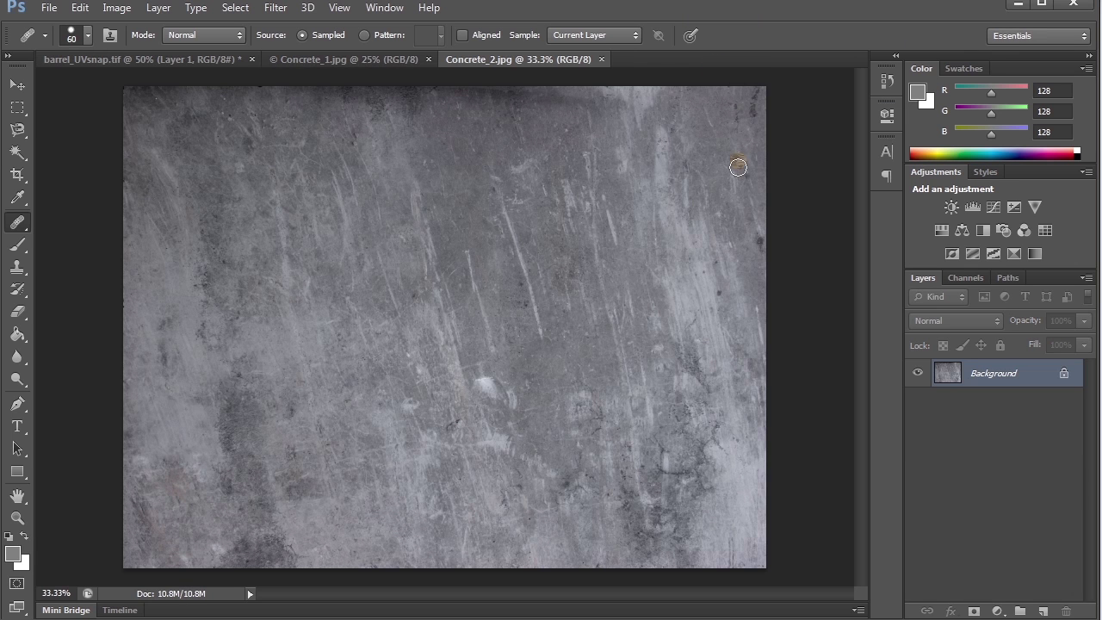
pyautogui.hotkey('ctrl', 'a')
pyautogui.hotkey('ctrl', 'c')
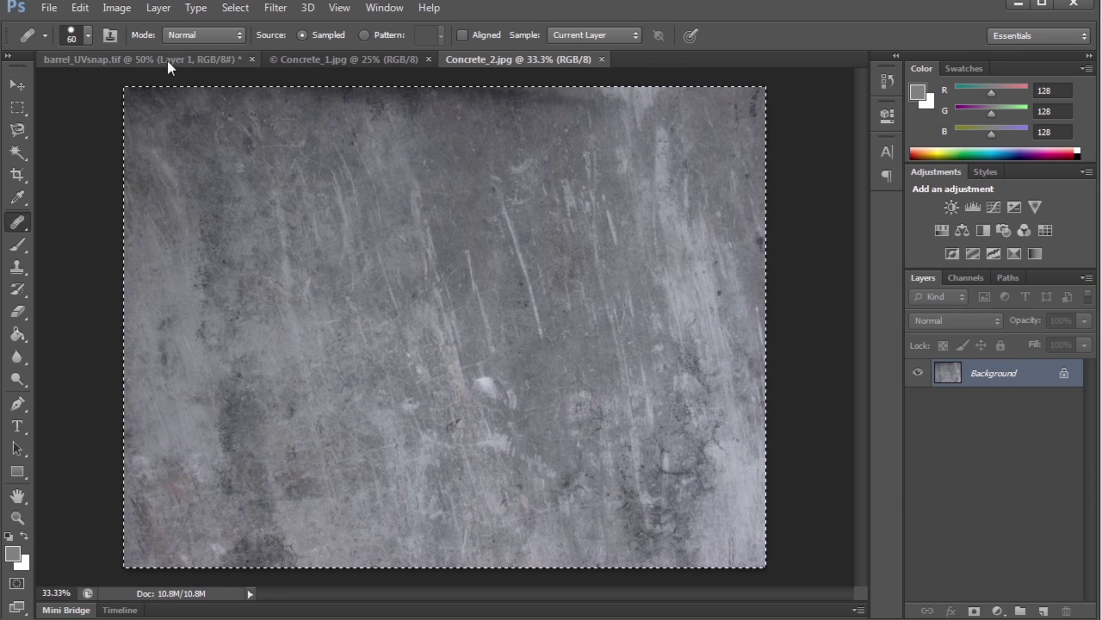
pyautogui.click(167, 60)
pyautogui.hotkey('ctrl', 'v')
# - Set Layer 2 to Overlay at 48% opacity, then hide it to compare
pyautogui.click(947, 320)
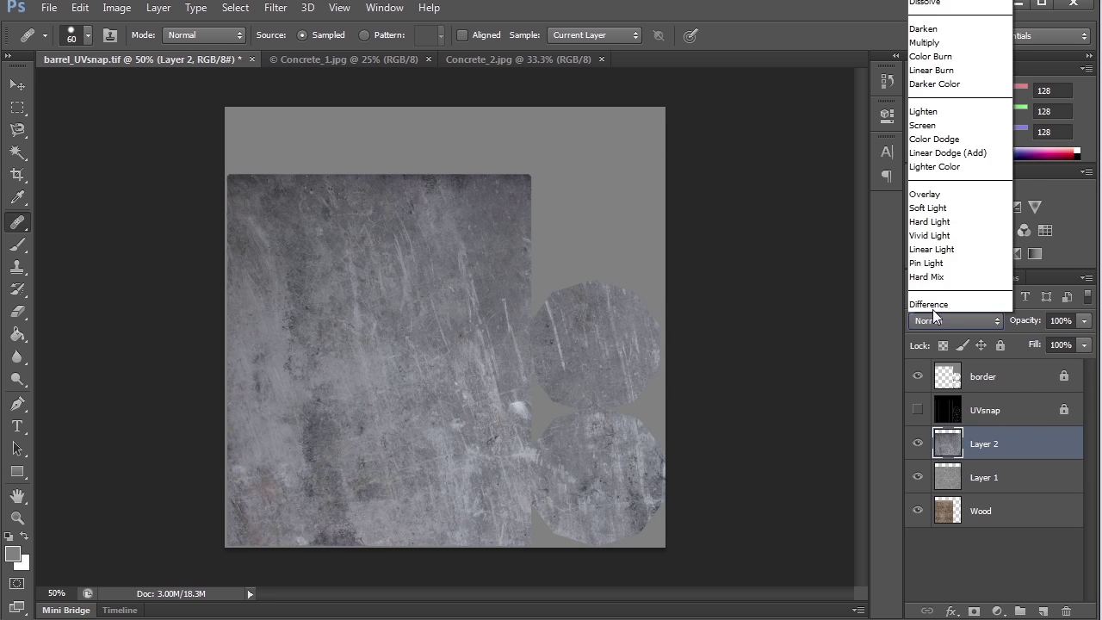
pyautogui.press('Down')
pyautogui.press('Down')
pyautogui.press('Return')
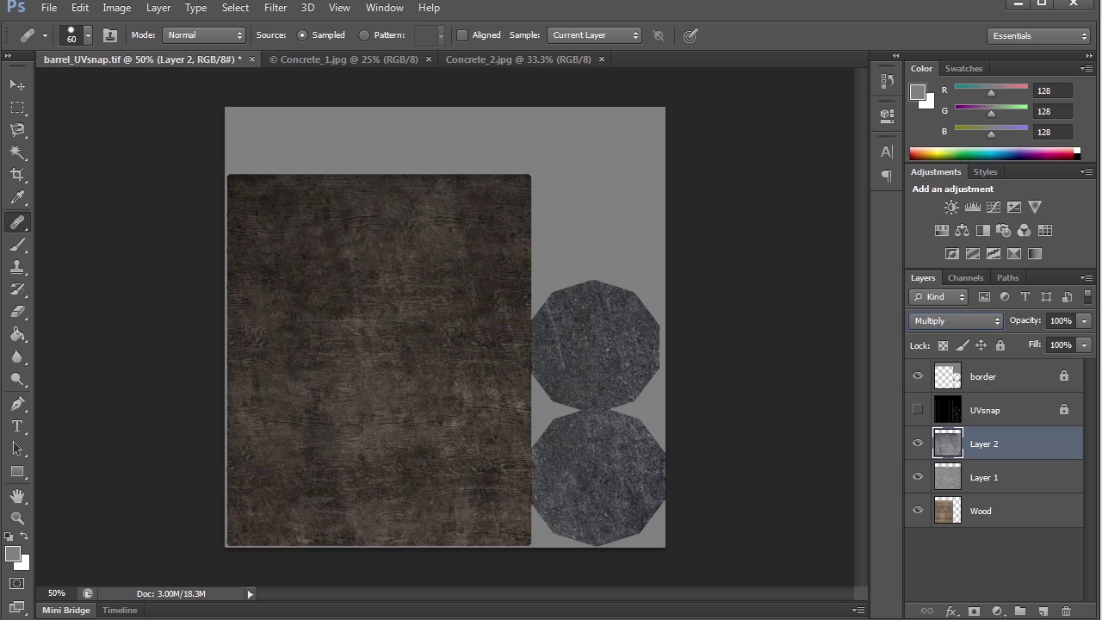
pyautogui.click(1084, 320)
pyautogui.moveTo(1084, 340); pyautogui.dragTo(1043, 340)
pyautogui.hotkey('shift', 'alt', 'o')
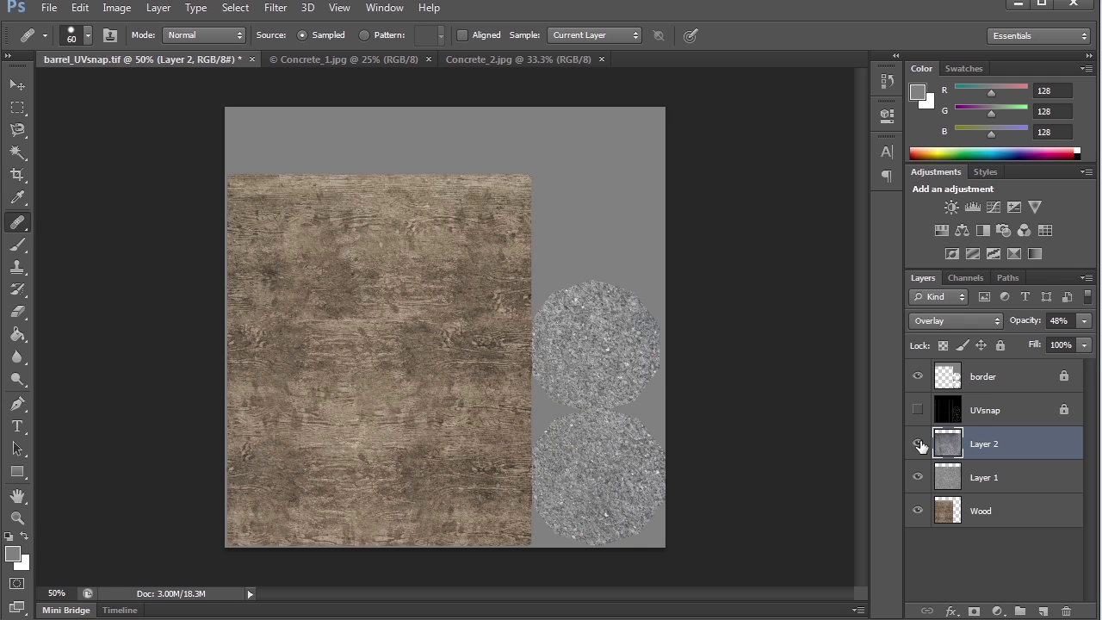
pyautogui.click(918, 444)
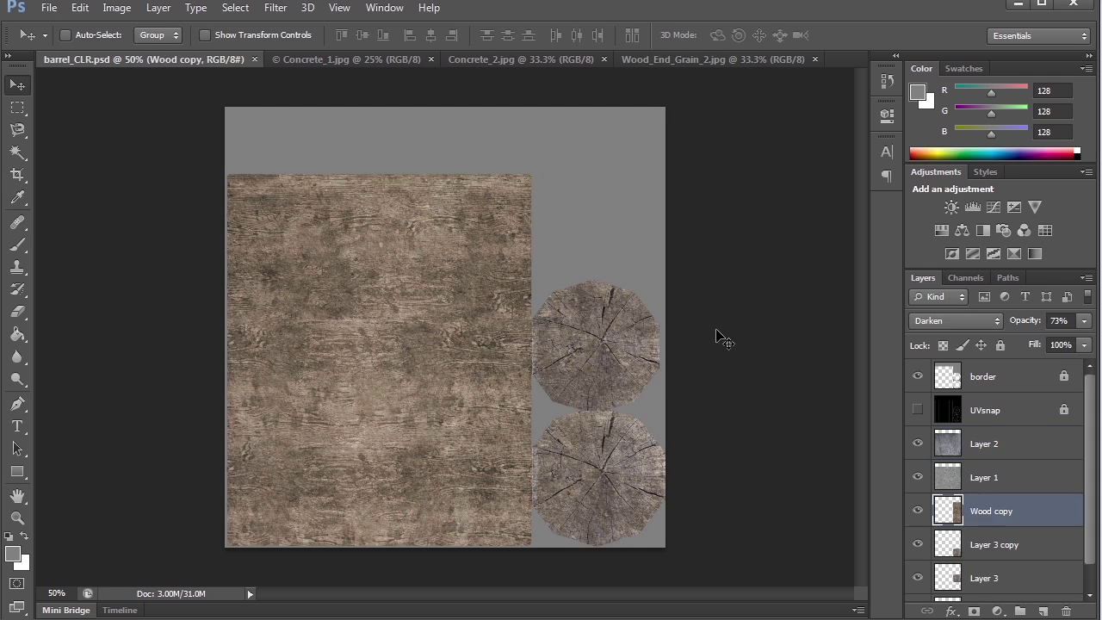
# - Group the layers from Layer 2 down to Wood into a new group named CLR
pyautogui.scroll(-2, 1014, 444)
pyautogui.keyDown('shift'); pyautogui.click(1009, 422); pyautogui.keyUp('shift')
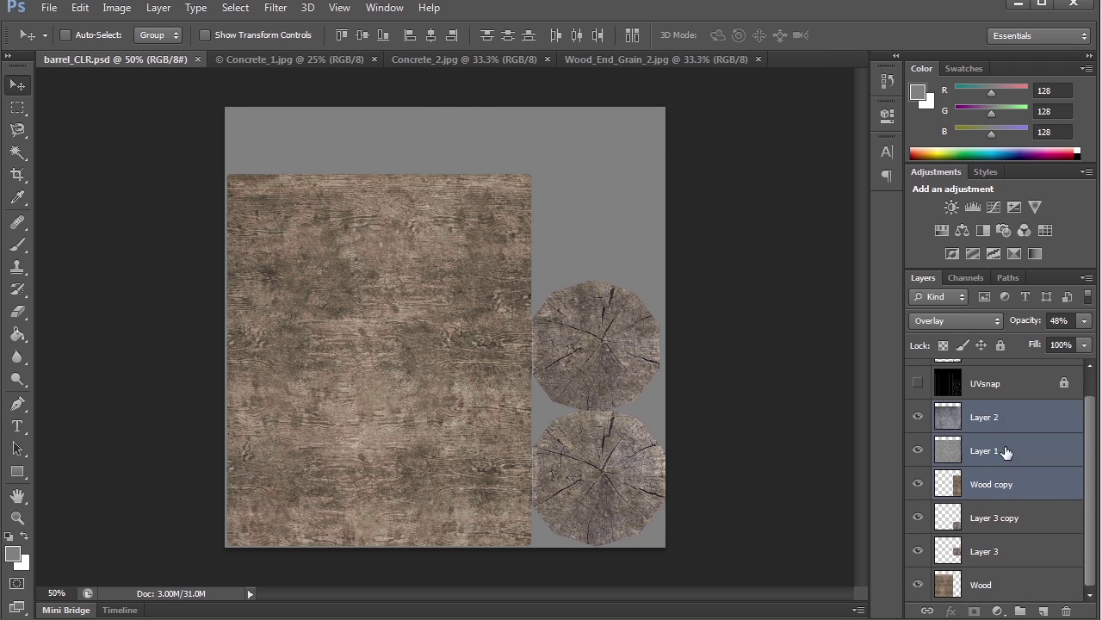
pyautogui.keyDown('shift'); pyautogui.click(1010, 585); pyautogui.keyUp('shift')
pyautogui.click(1023, 428)
pyautogui.keyDown('shift'); pyautogui.click(1016, 588); pyautogui.keyUp('shift')
pyautogui.moveTo(1014, 589); pyautogui.dragTo(1020, 611)
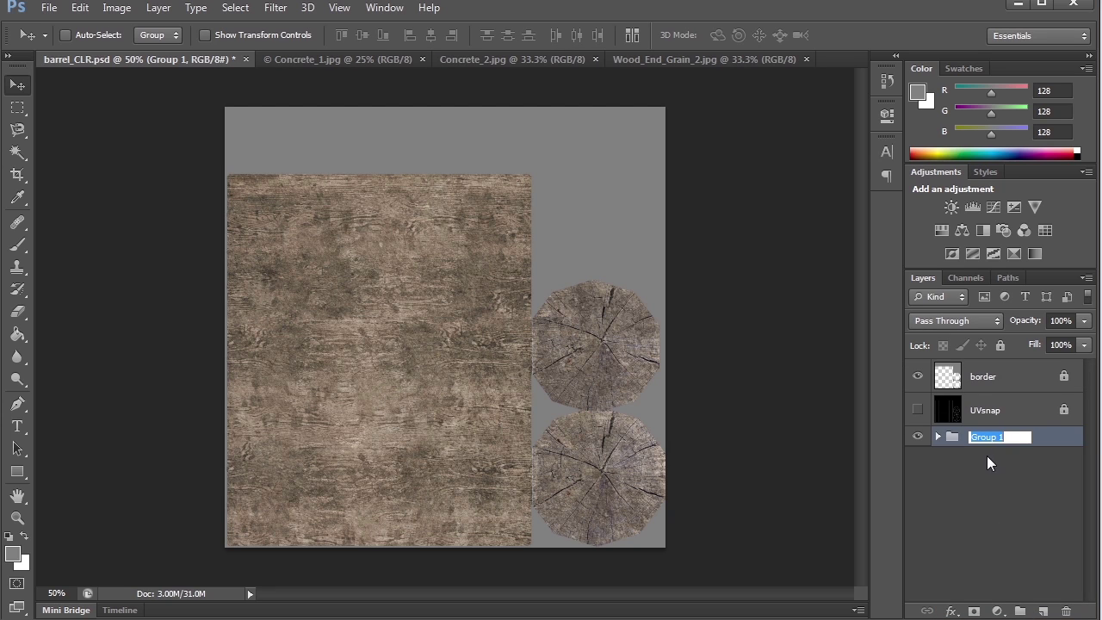
pyautogui.write('CLR')
pyautogui.press('Return')
pyautogui.click(938, 436)
# - Group the same layers again inside CLR as a nested group named Wood
pyautogui.click(998, 417)
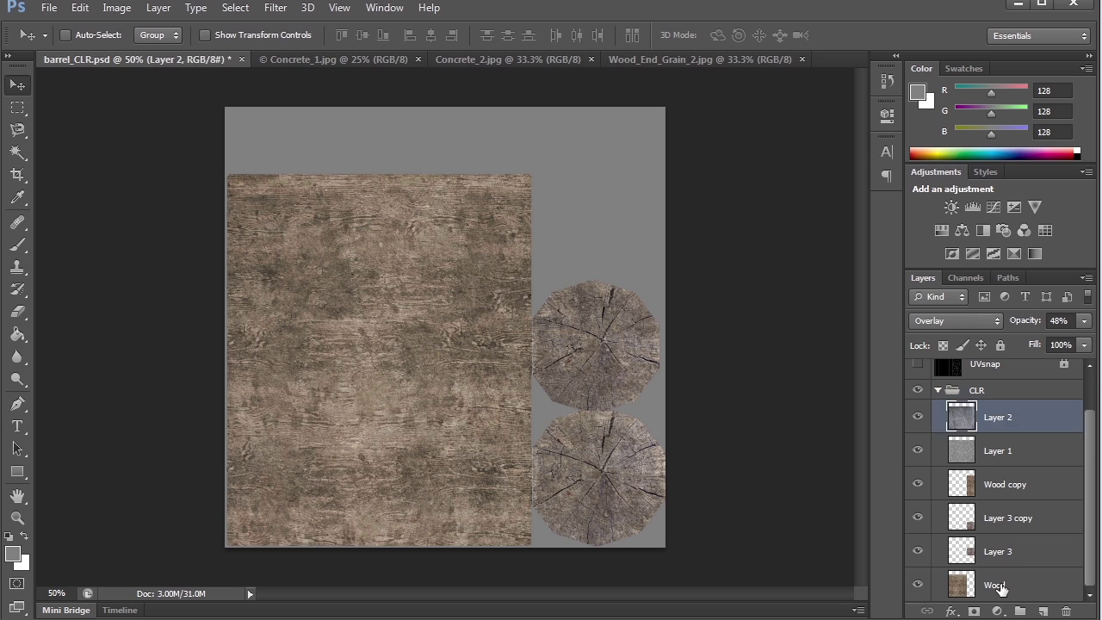
pyautogui.keyDown('shift'); pyautogui.click(1000, 587); pyautogui.keyUp('shift')
pyautogui.moveTo(1010, 599); pyautogui.dragTo(1020, 610)
pyautogui.doubleClick(1001, 457)
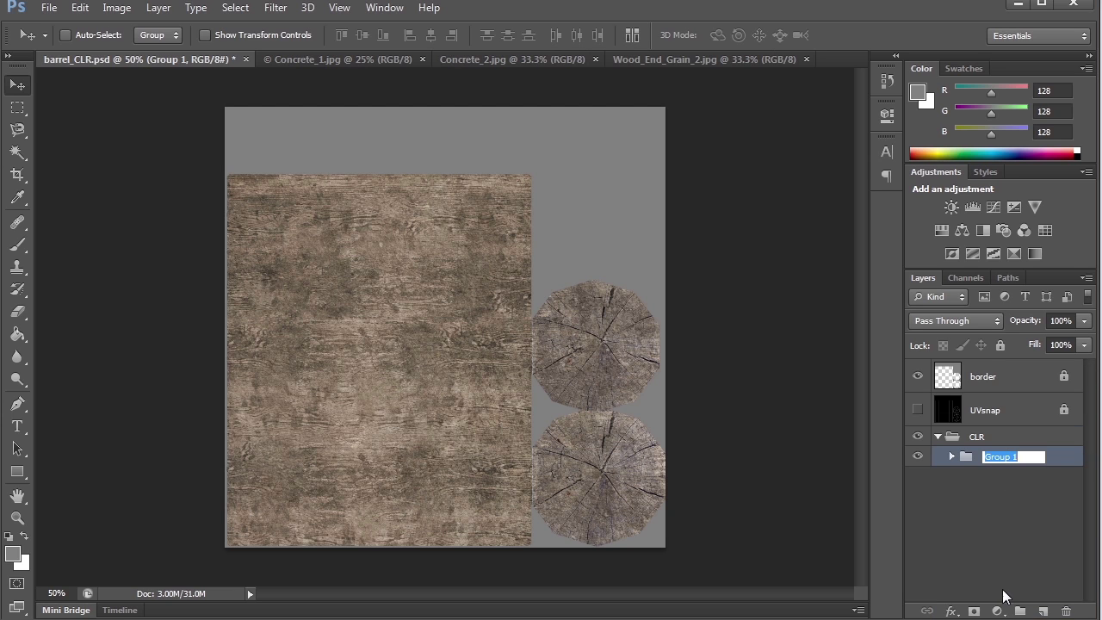
pyautogui.write('Wood')
pyautogui.press('Return')
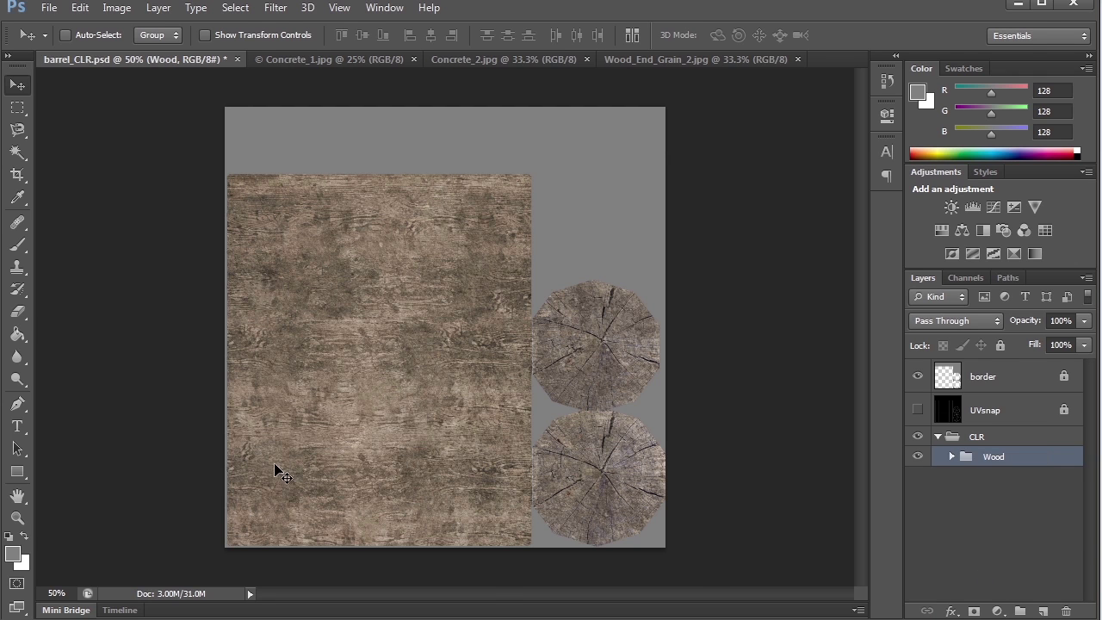